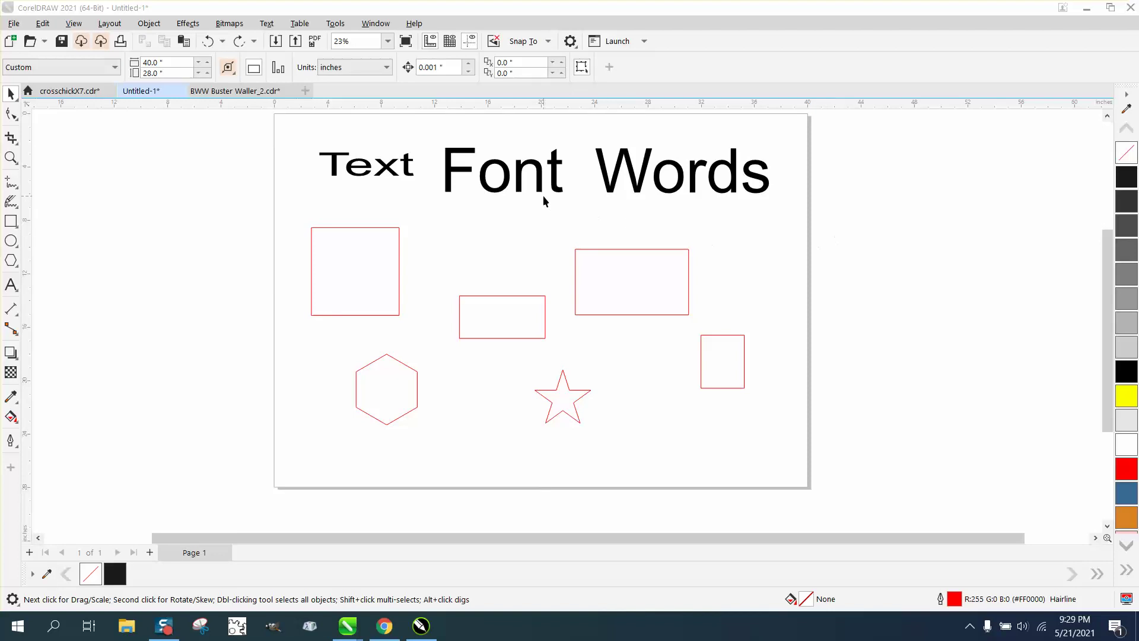
# - Enlarge the word "Text" to about 9.06 inches wide and reposition the word "Font" beside it
pyautogui.moveTo(541, 195); pyautogui.dragTo(548, 211)
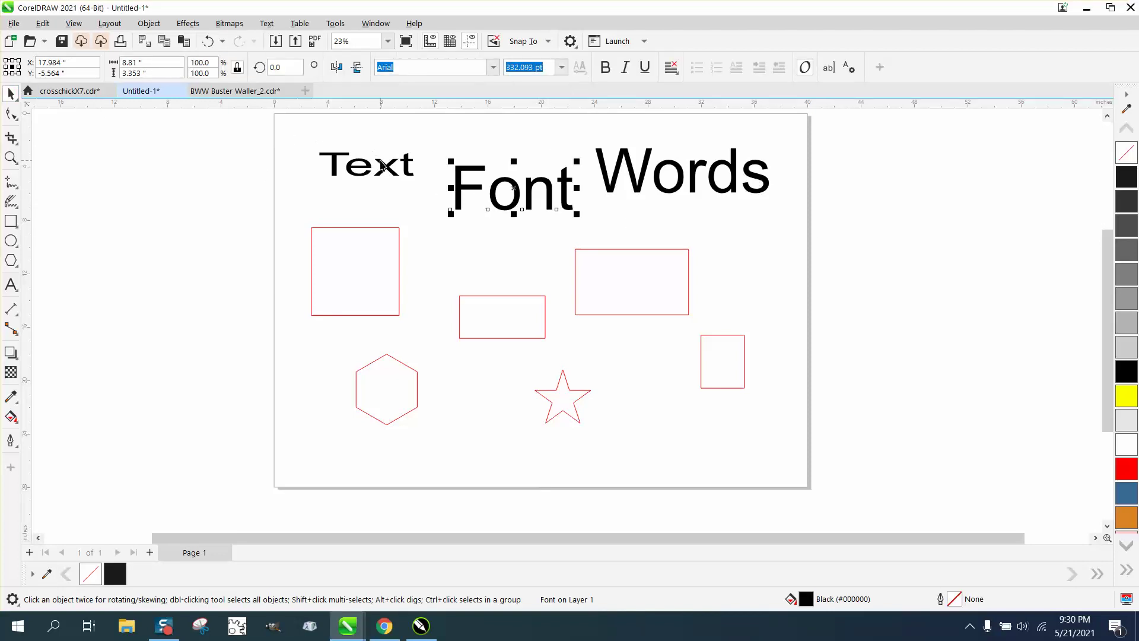
pyautogui.moveTo(381, 160); pyautogui.dragTo(410, 178)
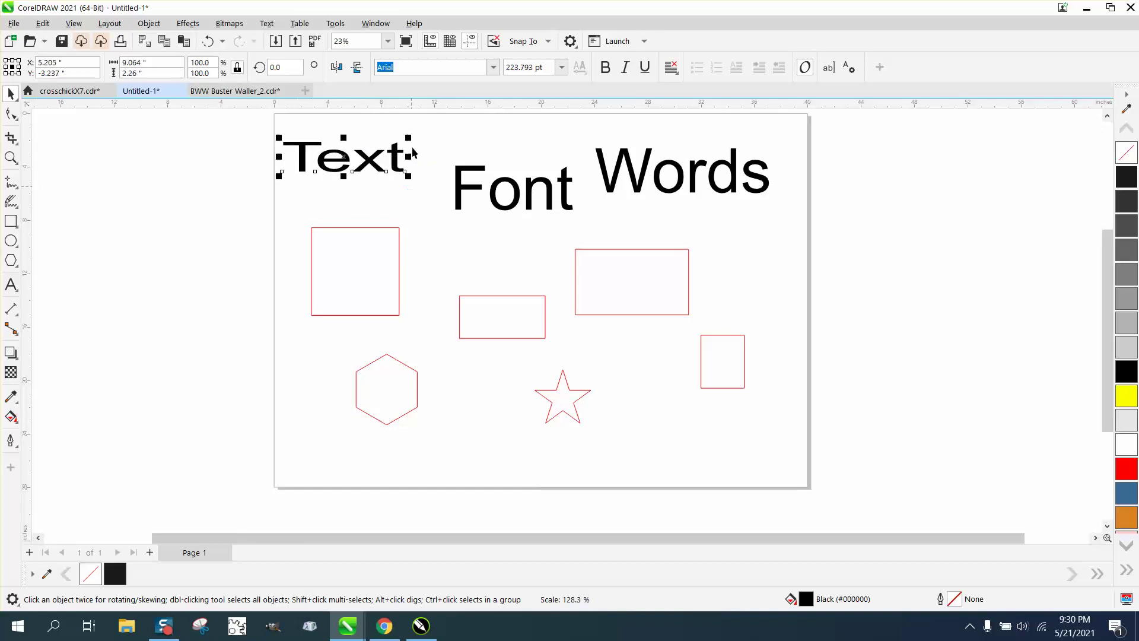
pyautogui.click(513, 187)
pyautogui.moveTo(513, 187); pyautogui.dragTo(510, 159)
# - Set the word "Font" in the AR JULIAN typeface and move "Words" into line with it
pyautogui.click(493, 70)
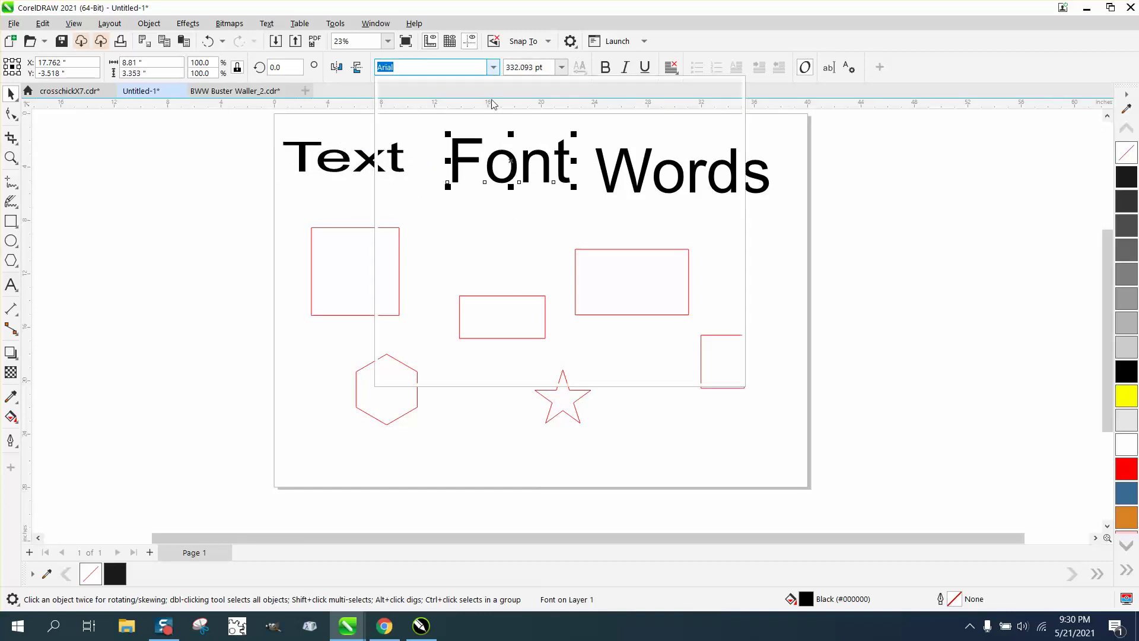
pyautogui.click(441, 184)
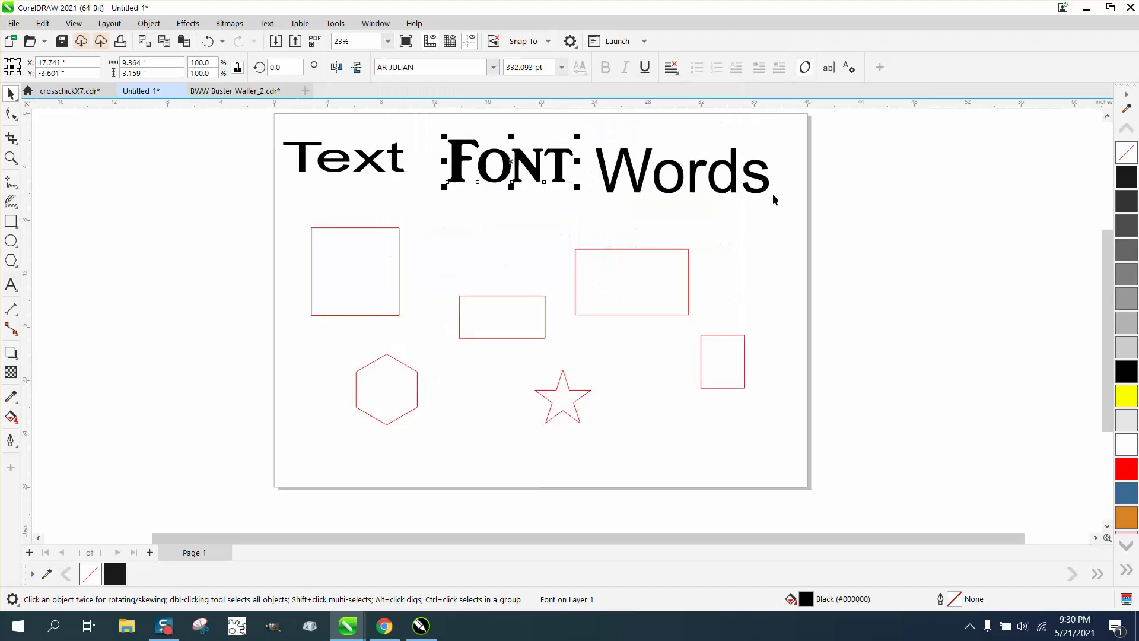
pyautogui.click(856, 194)
pyautogui.moveTo(730, 176); pyautogui.dragTo(733, 168)
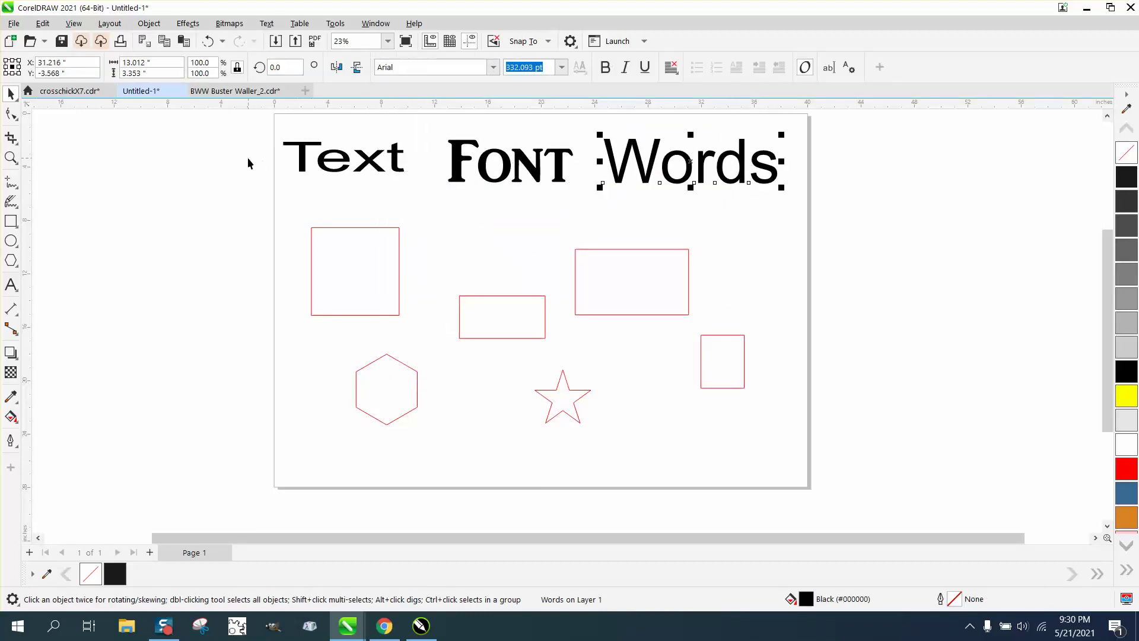
pyautogui.moveTo(241, 123); pyautogui.dragTo(912, 224)
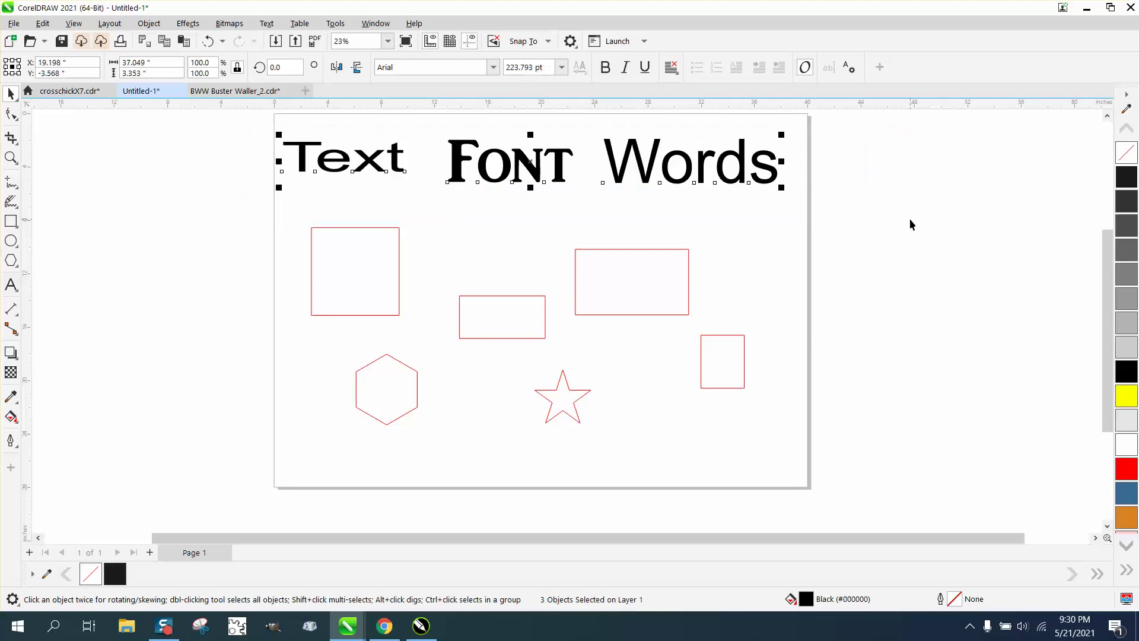
pyautogui.click(148, 23)
pyautogui.click(92, 350)
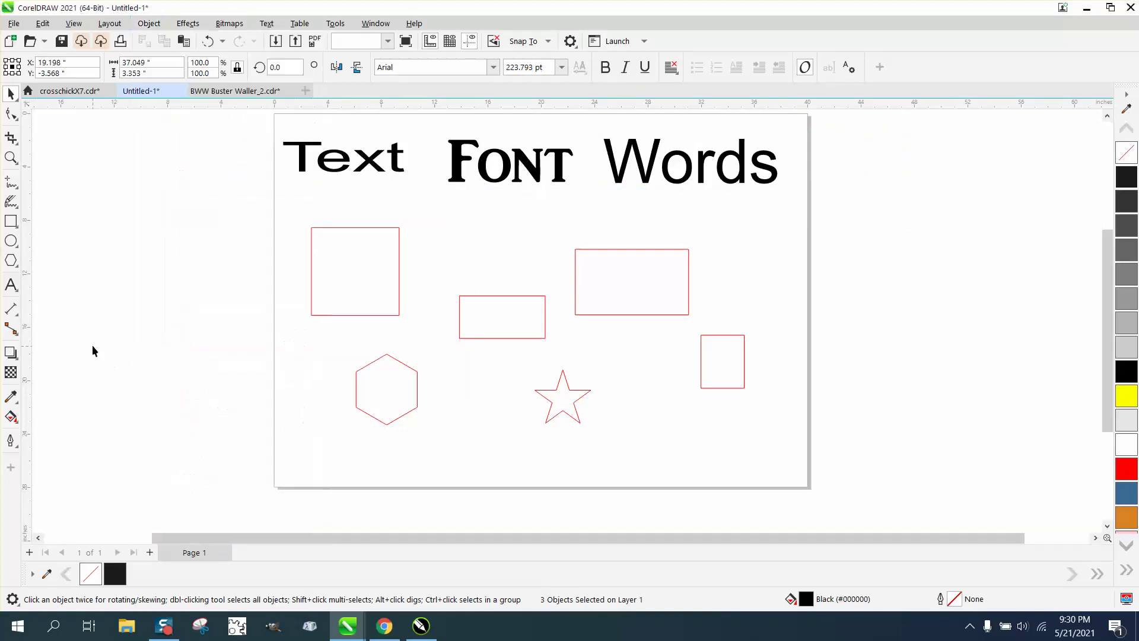
pyautogui.click(301, 160)
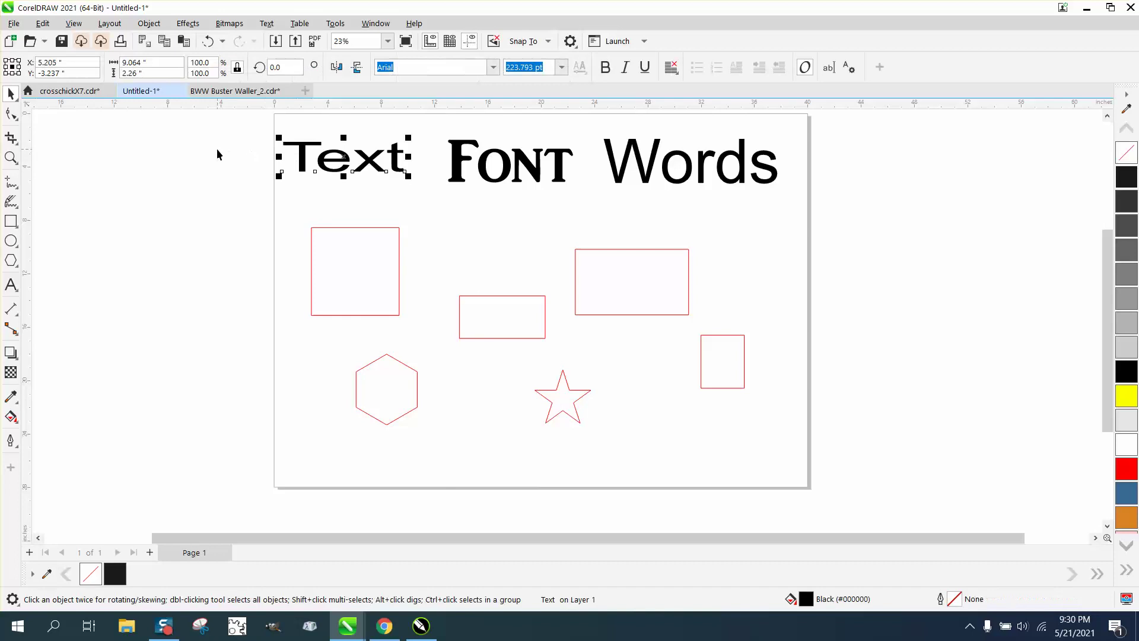
pyautogui.click(275, 132)
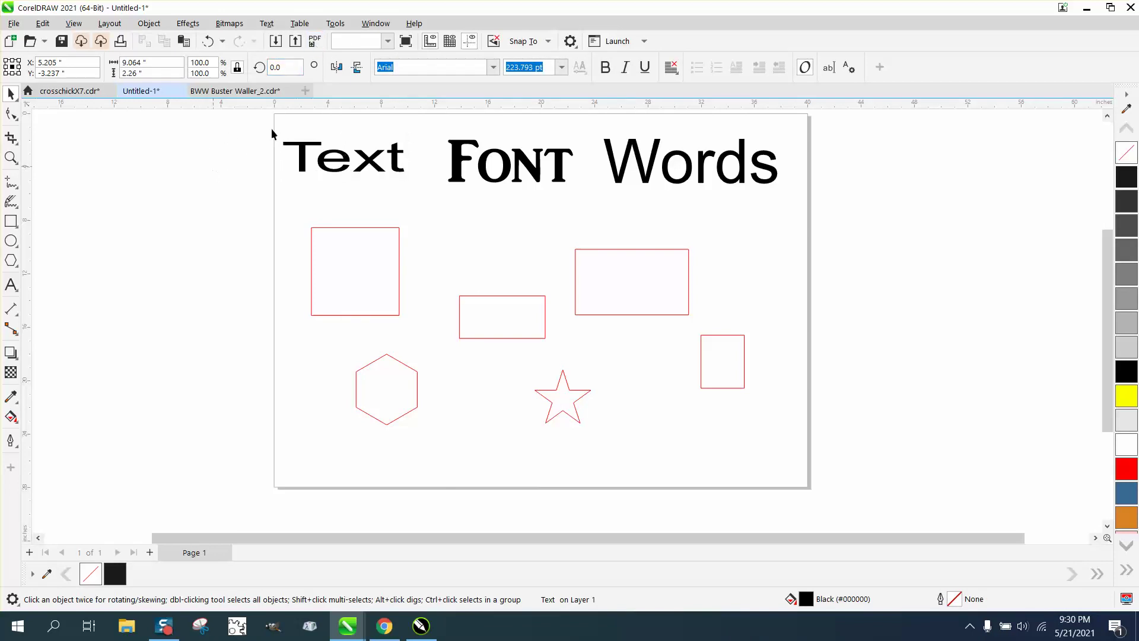
pyautogui.click(335, 24)
pyautogui.moveTo(356, 97)
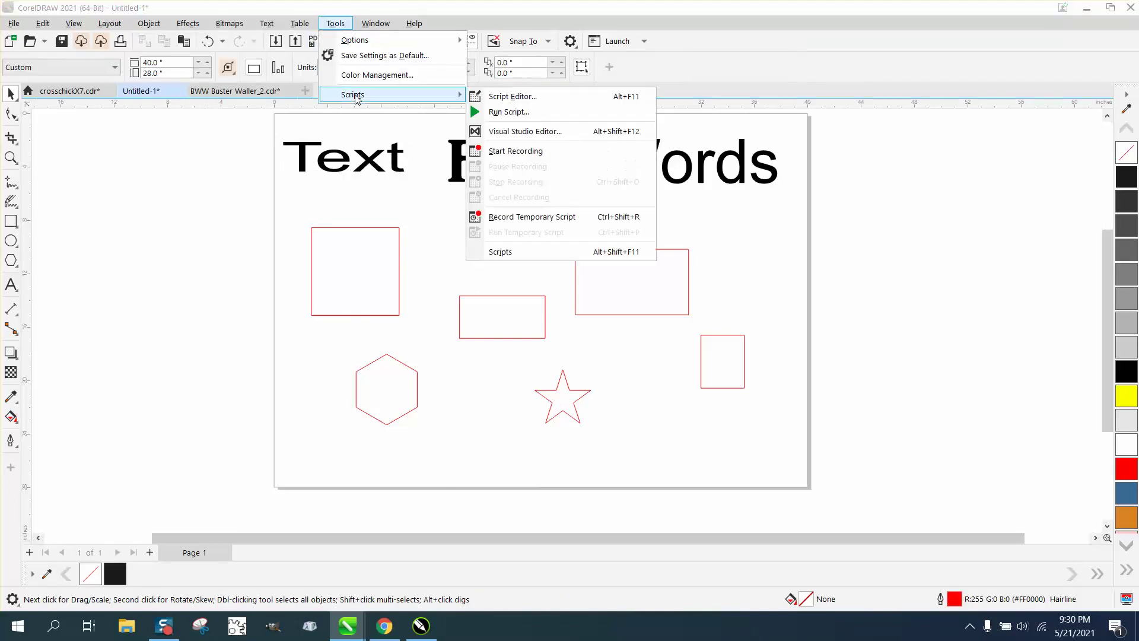
pyautogui.click(503, 252)
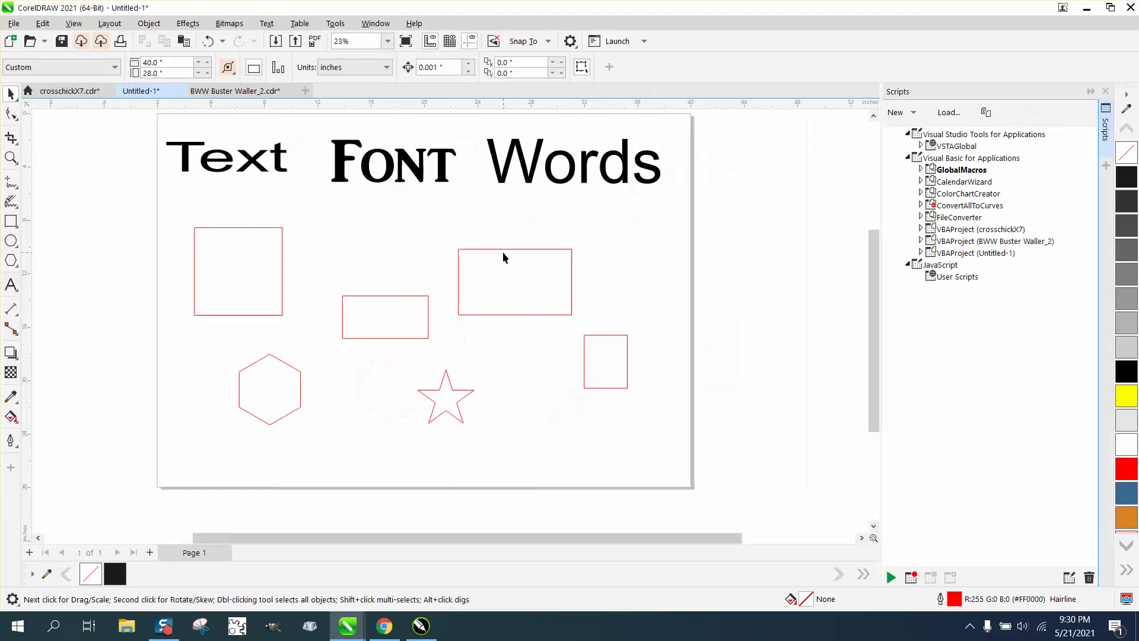
pyautogui.click(1105, 91)
# - Start recording a macro named texttoc, saved in GlobalMacros
pyautogui.click(336, 24)
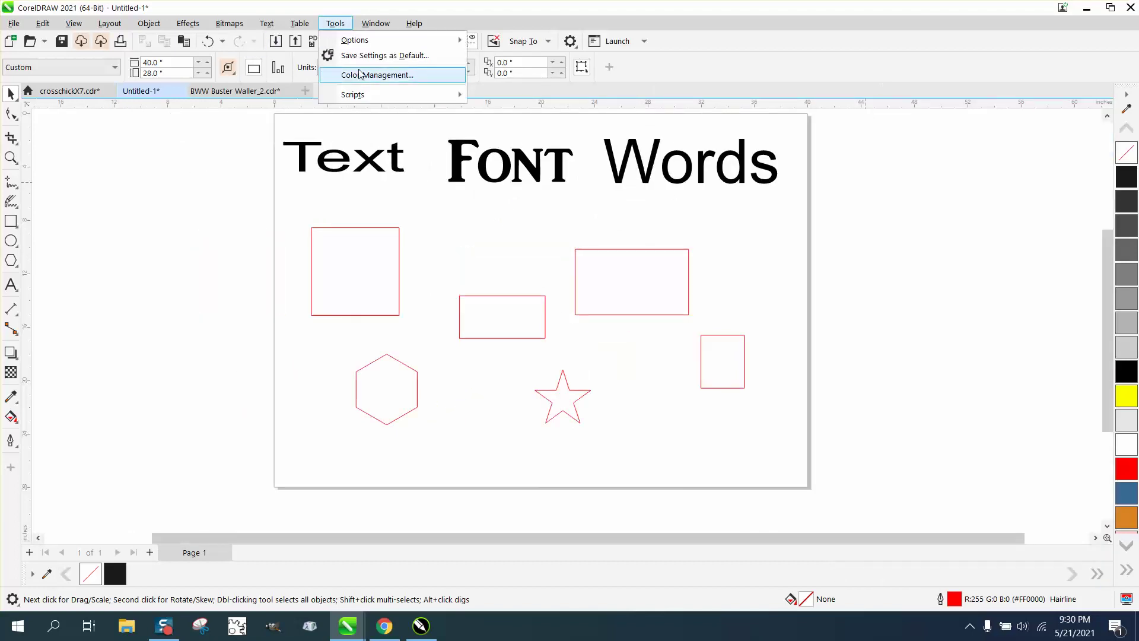
pyautogui.moveTo(359, 95)
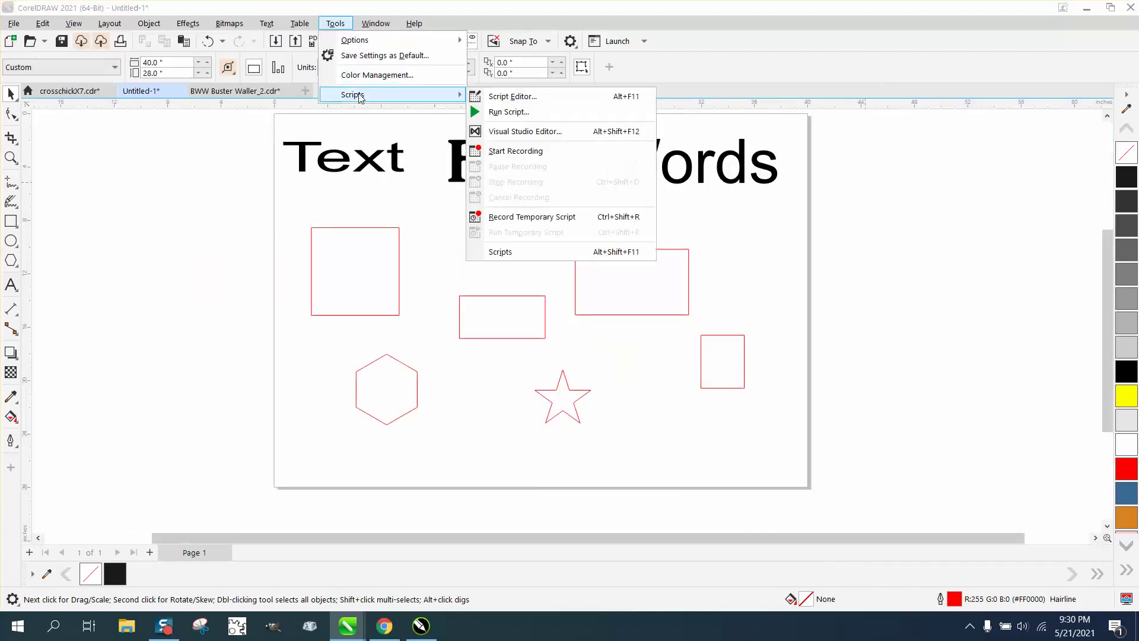
pyautogui.click(509, 150)
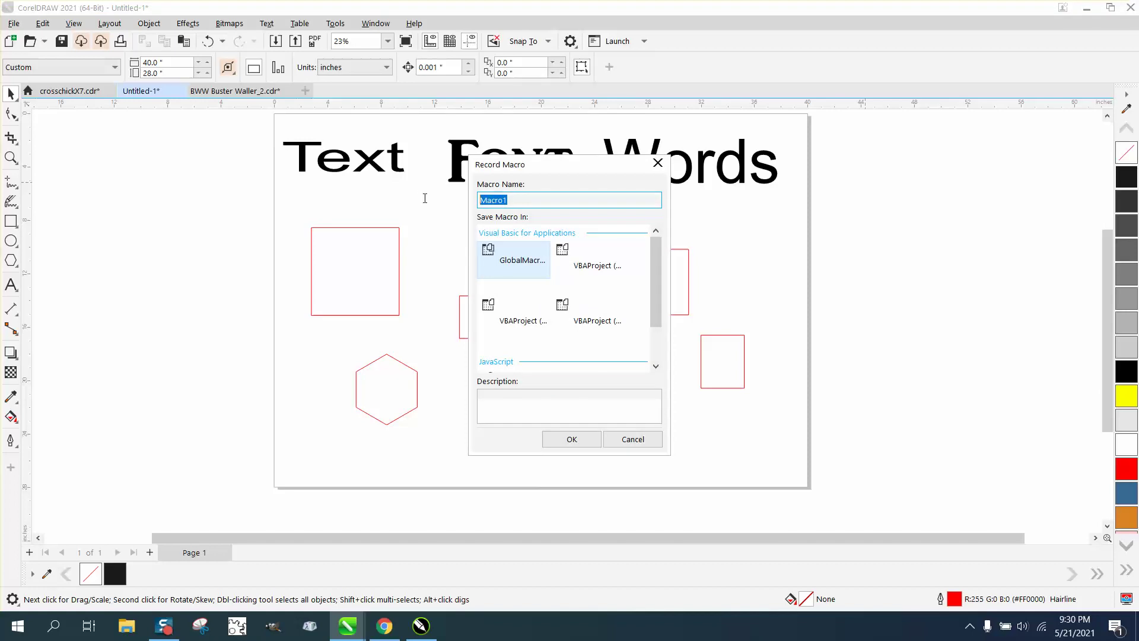
pyautogui.write('ex')
pyautogui.press('BackSpace')
pyautogui.press('BackSpace')
pyautogui.write('te')
pyautogui.click(571, 439)
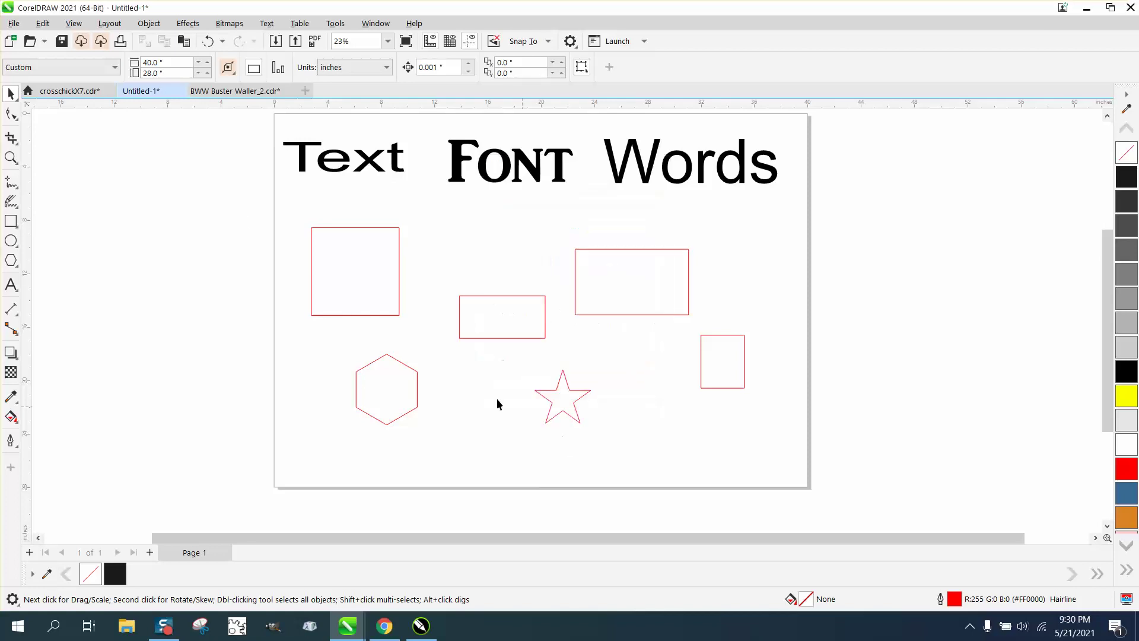
# - Select all text in the document and convert it to curves
pyautogui.click(46, 25)
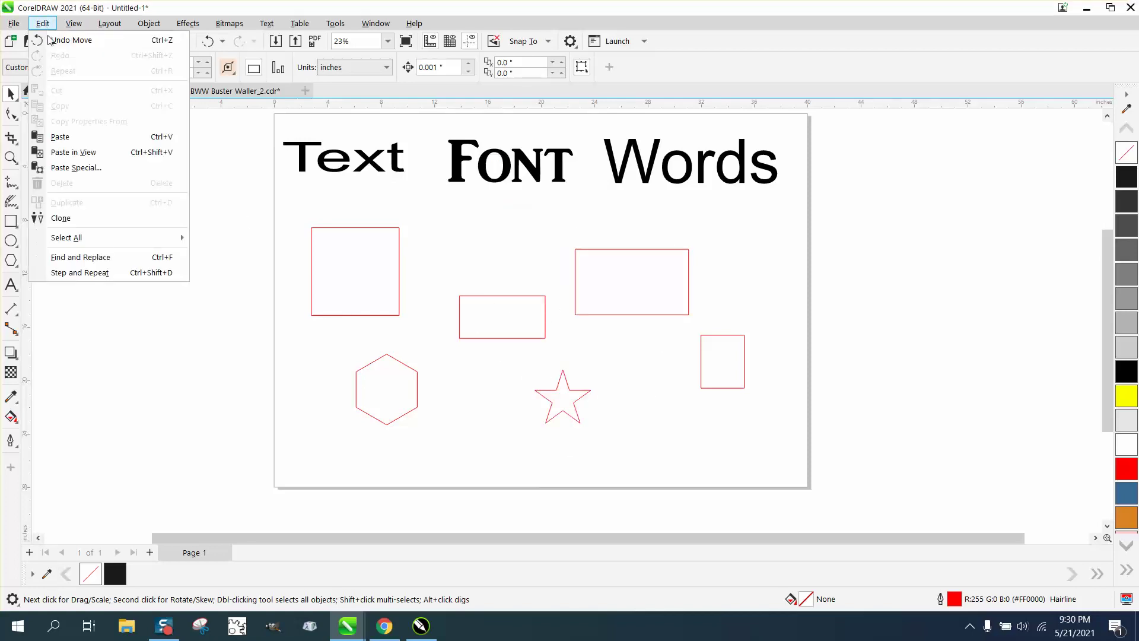
pyautogui.moveTo(81, 239)
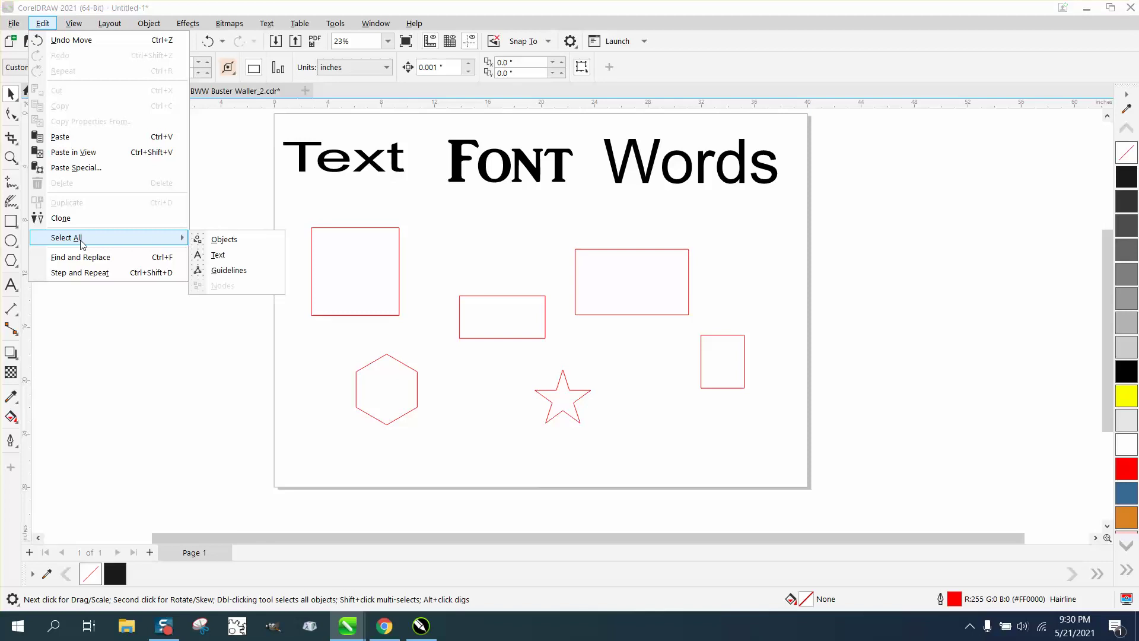
pyautogui.click(215, 255)
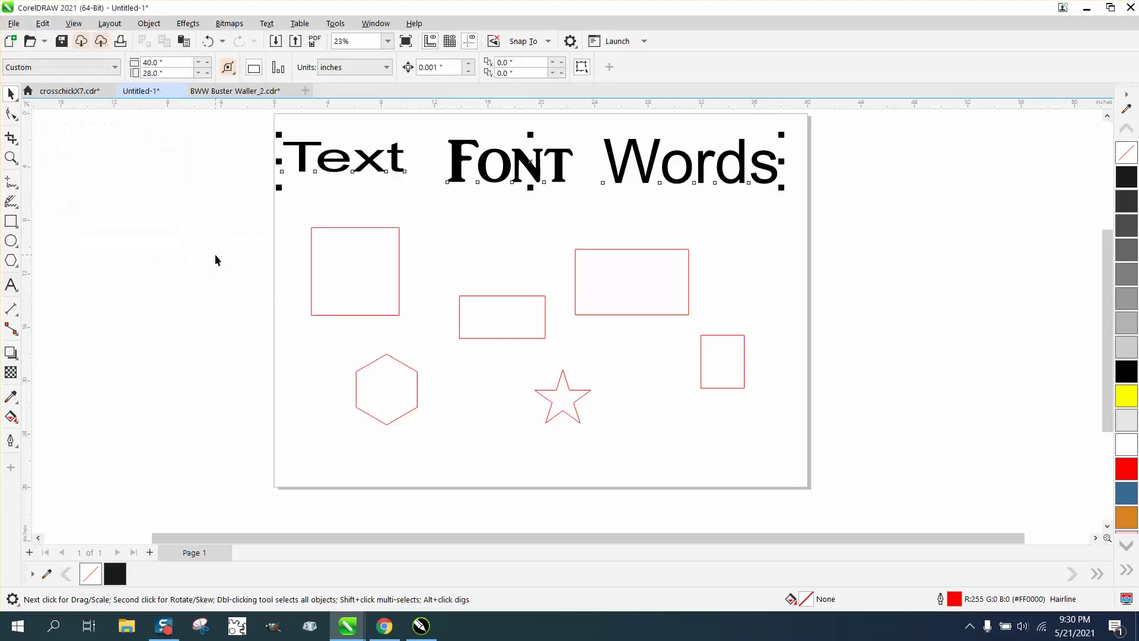
pyautogui.click(188, 23)
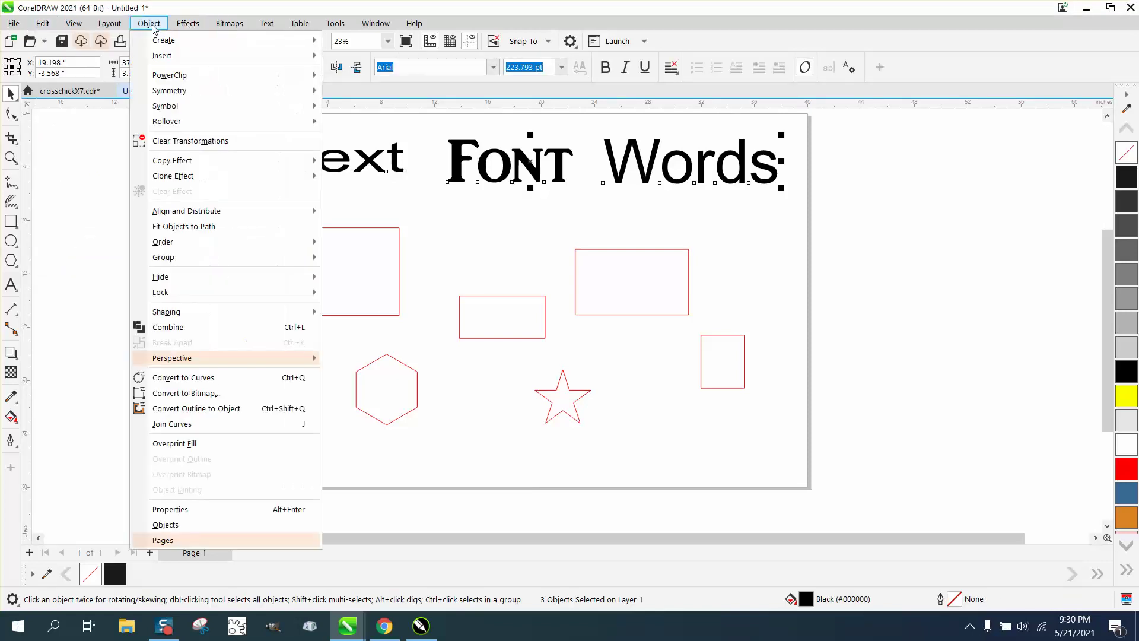
pyautogui.click(204, 379)
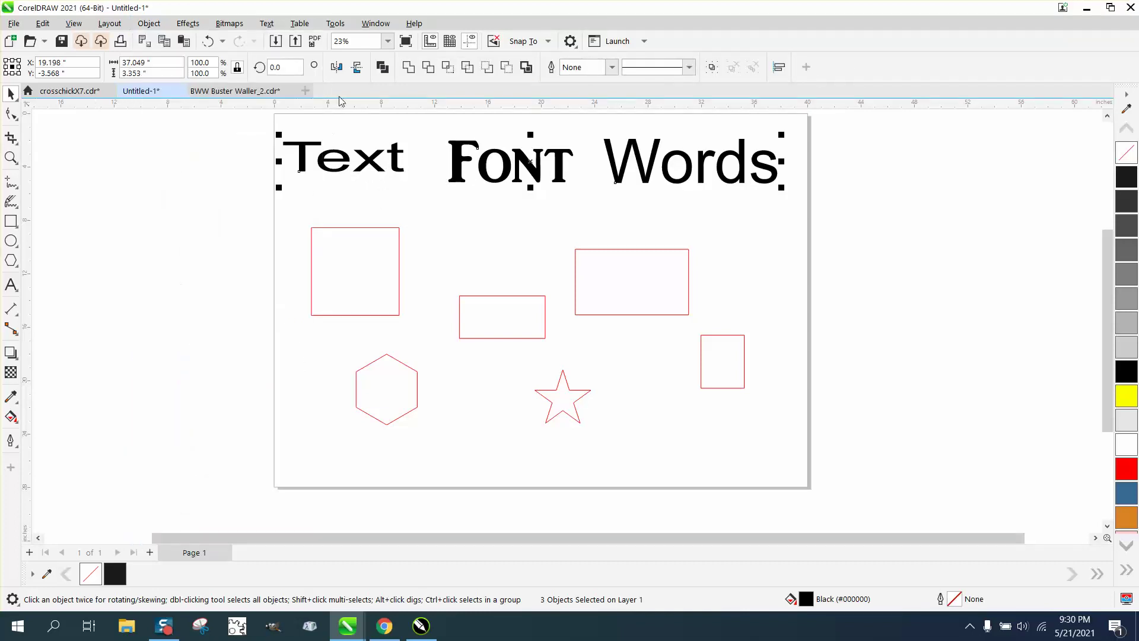
# - Stop the macro recording and clear the selection of the converted words
pyautogui.click(335, 24)
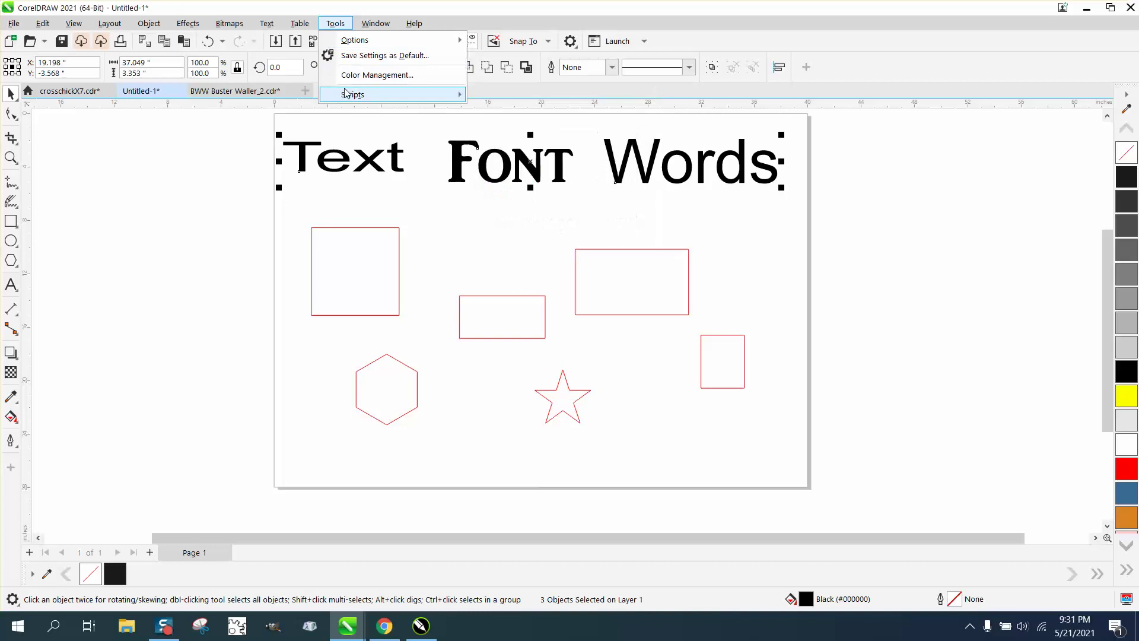
pyautogui.click(490, 182)
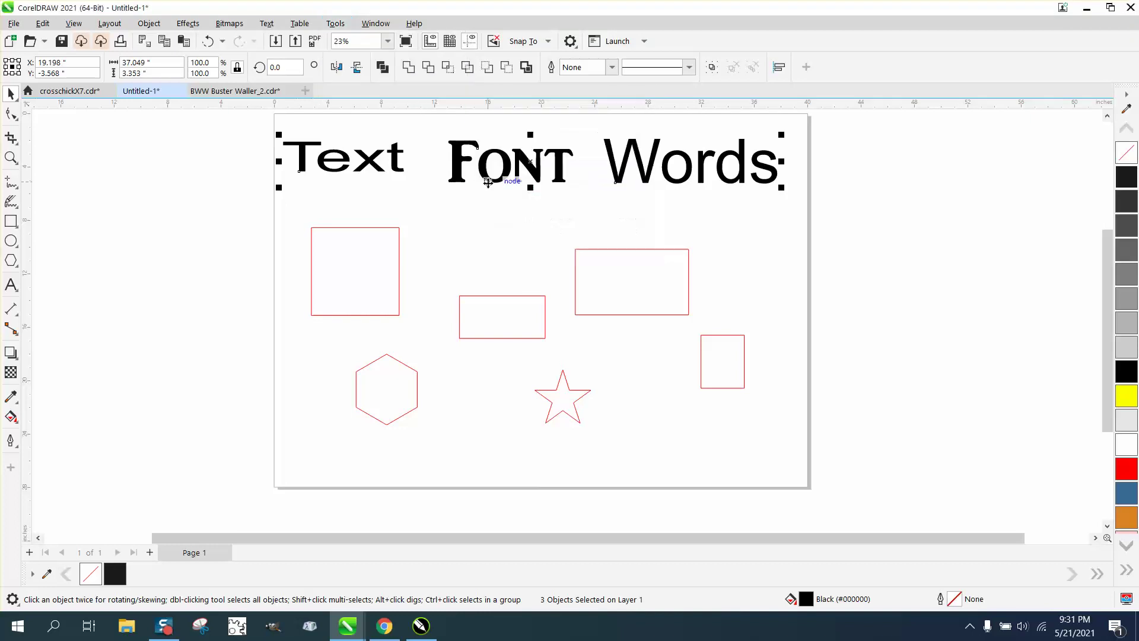
pyautogui.press('Escape')
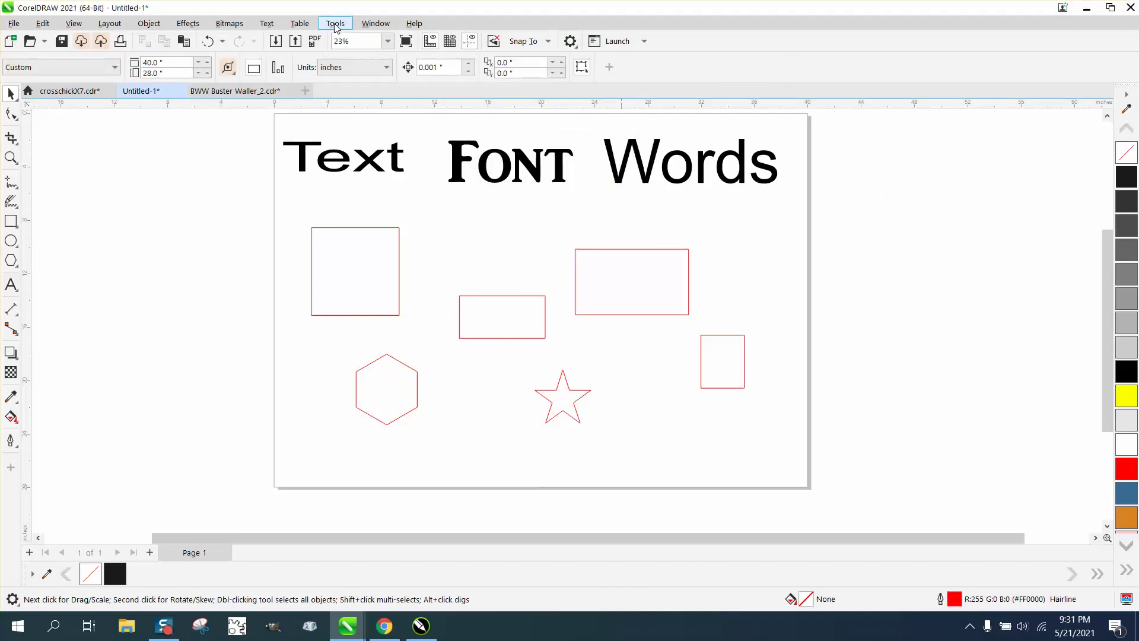
# - Show the Scripts docker with the recorded macros and undo the text's conversion to curves
pyautogui.click(335, 23)
pyautogui.moveTo(347, 94)
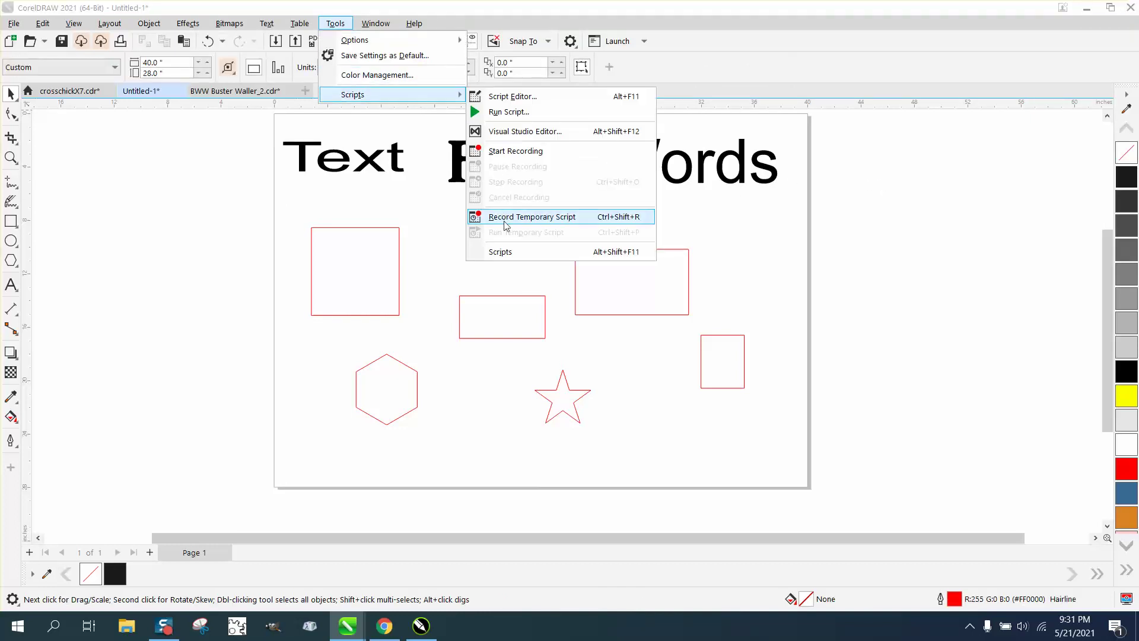
pyautogui.click(503, 251)
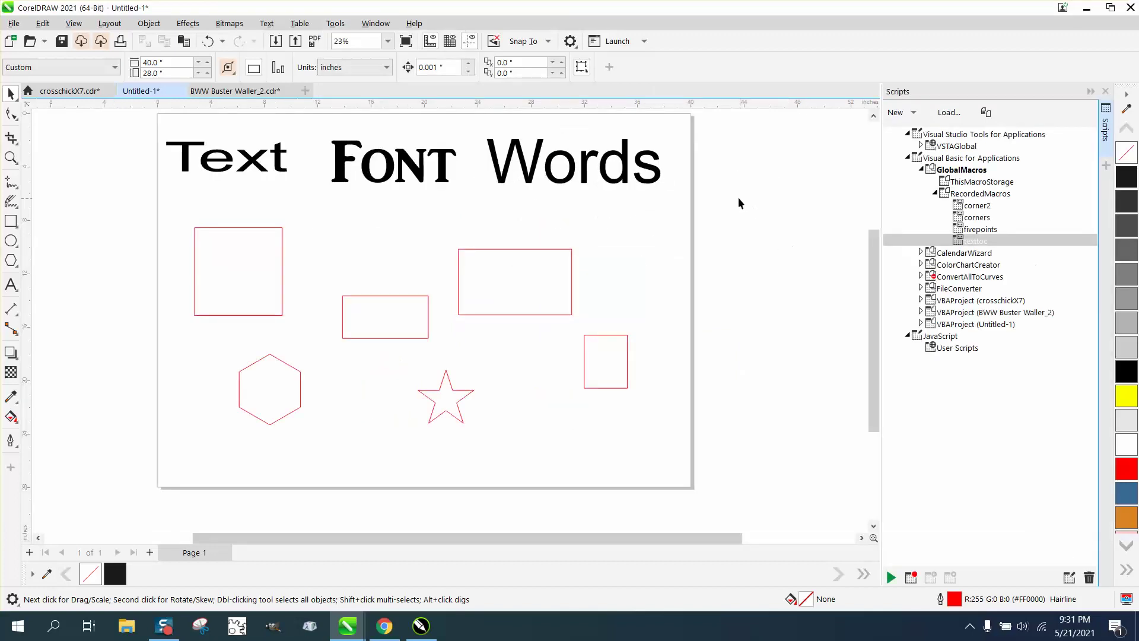
pyautogui.click(652, 178)
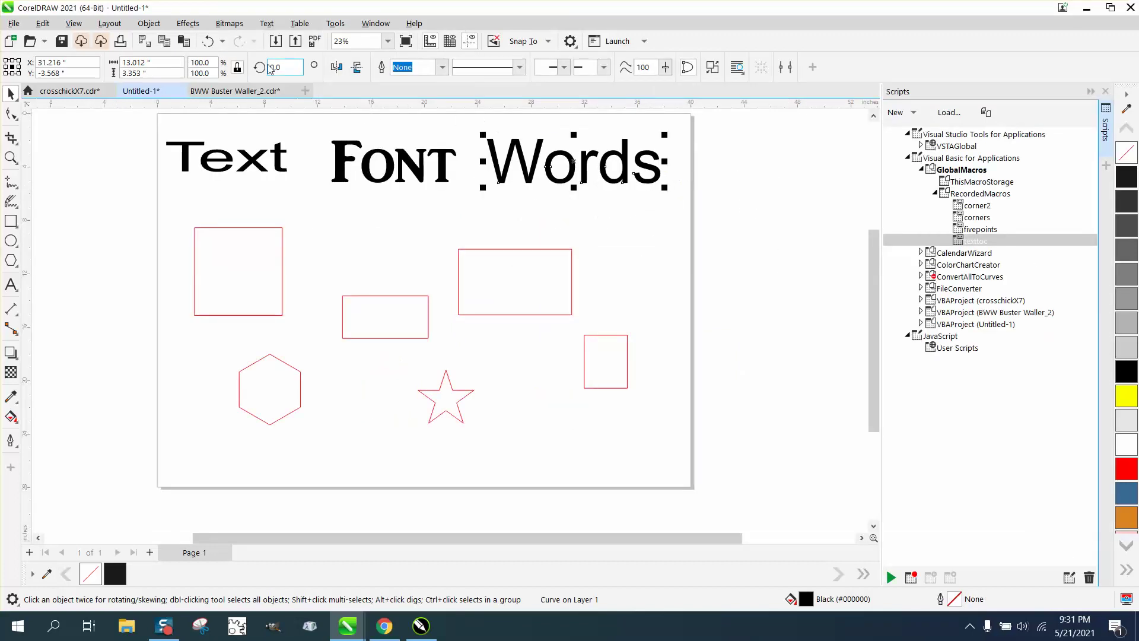
pyautogui.click(209, 41)
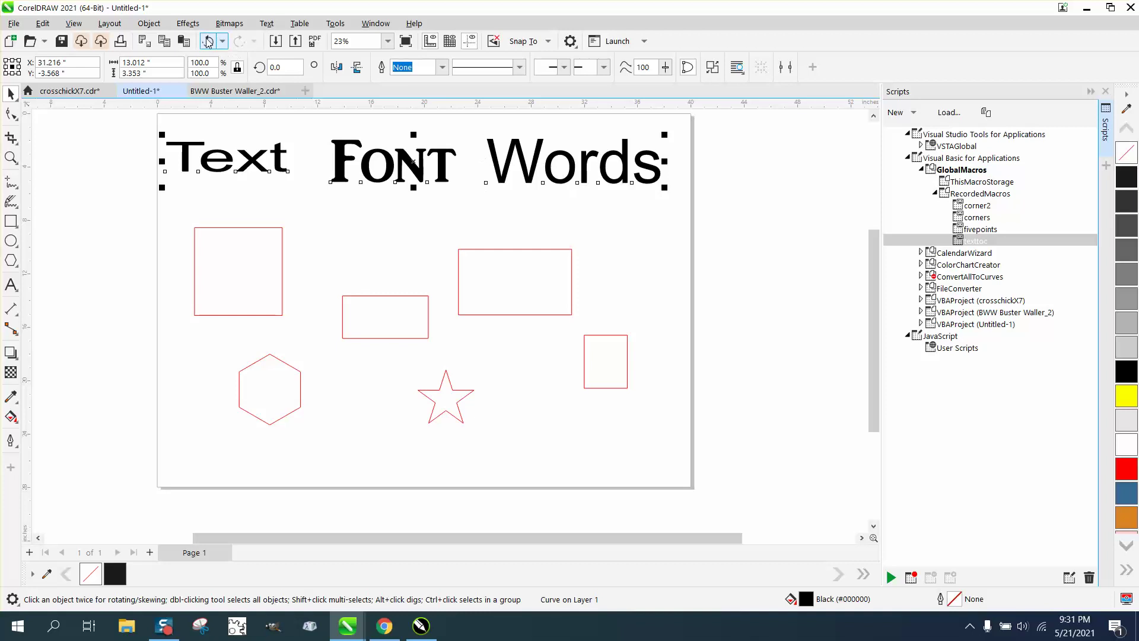
# - Check that "Font" is editable text, run the texttoc macro, and select "Words" to check its object type
pyautogui.click(478, 124)
pyautogui.click(391, 161)
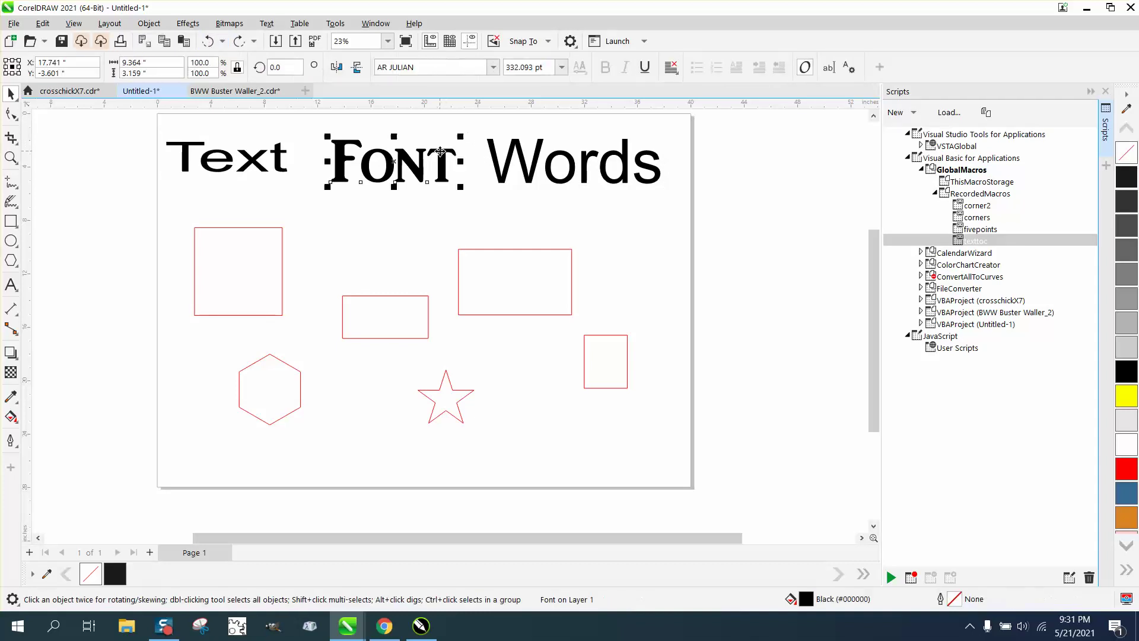
pyautogui.click(744, 181)
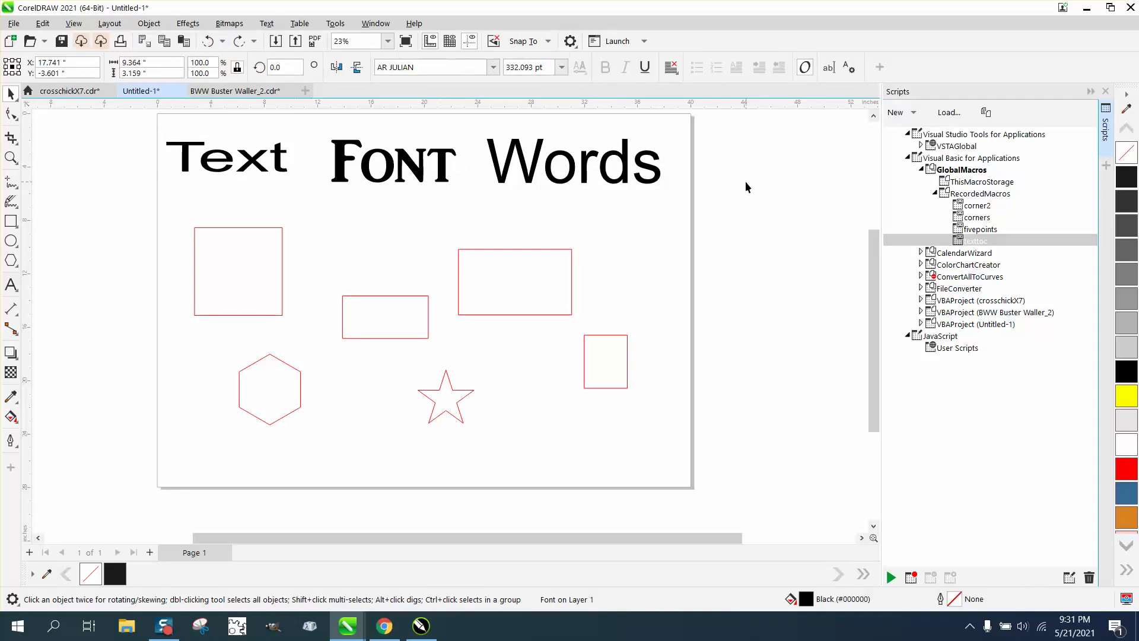
pyautogui.doubleClick(983, 242)
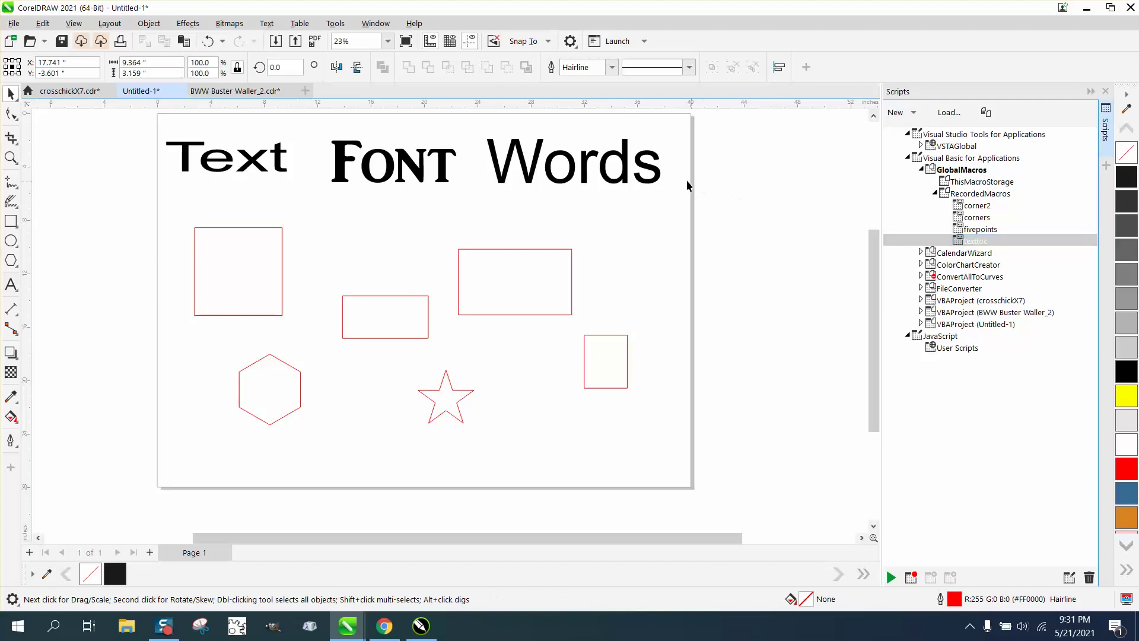
pyautogui.click(654, 172)
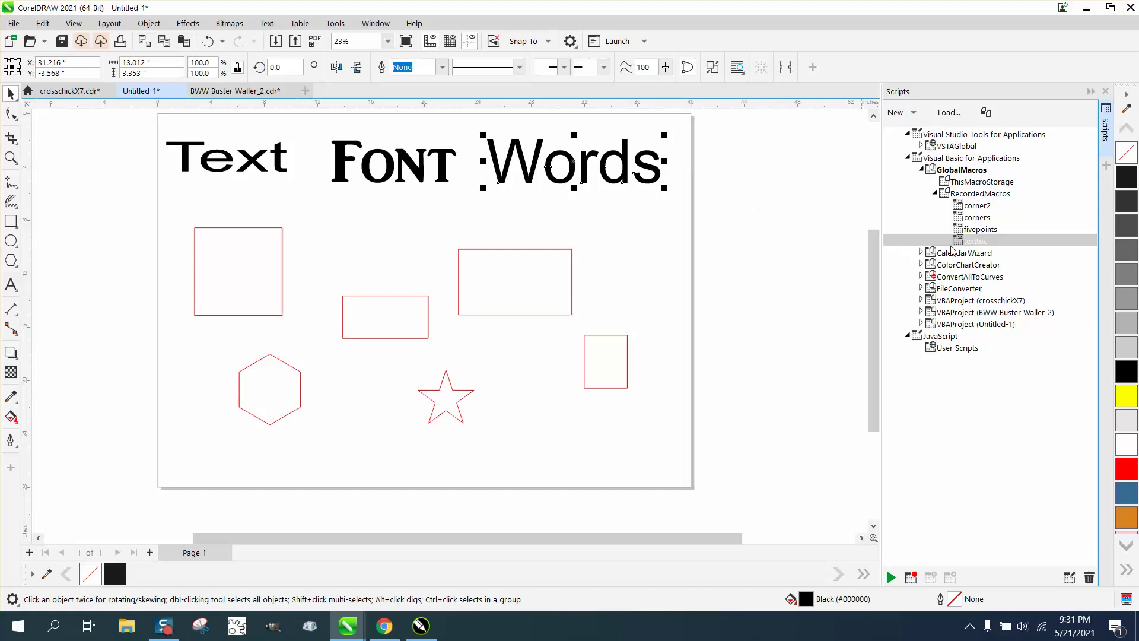
# - Replace the texttoc macro's existing keyboard shortcut with Alt+NUMPAD3
pyautogui.rightClick(979, 244)
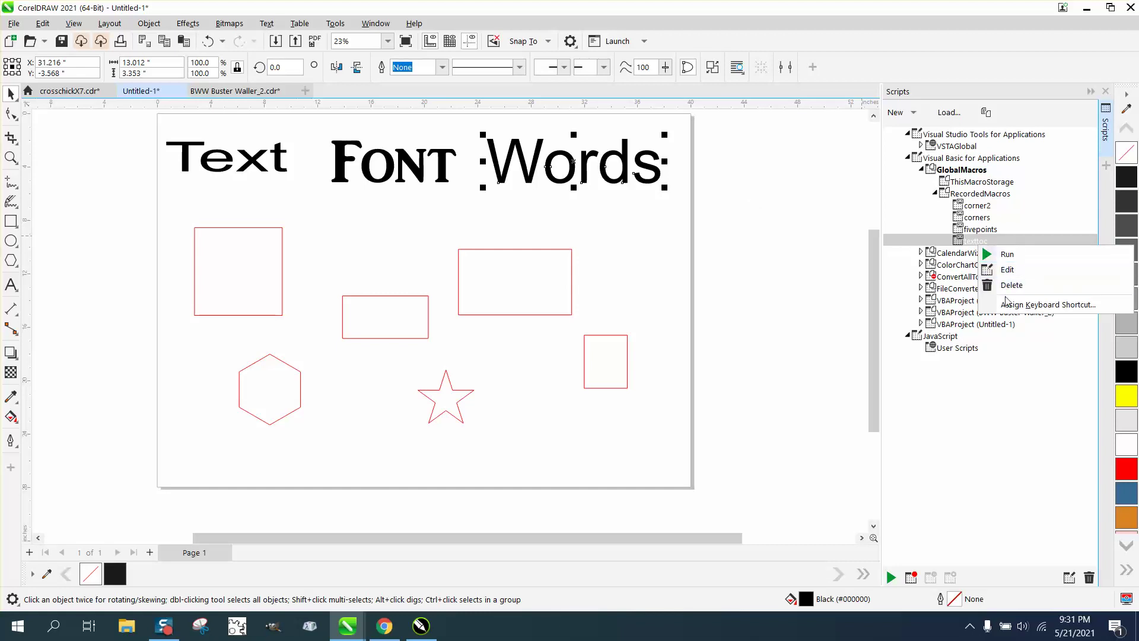
pyautogui.click(1000, 303)
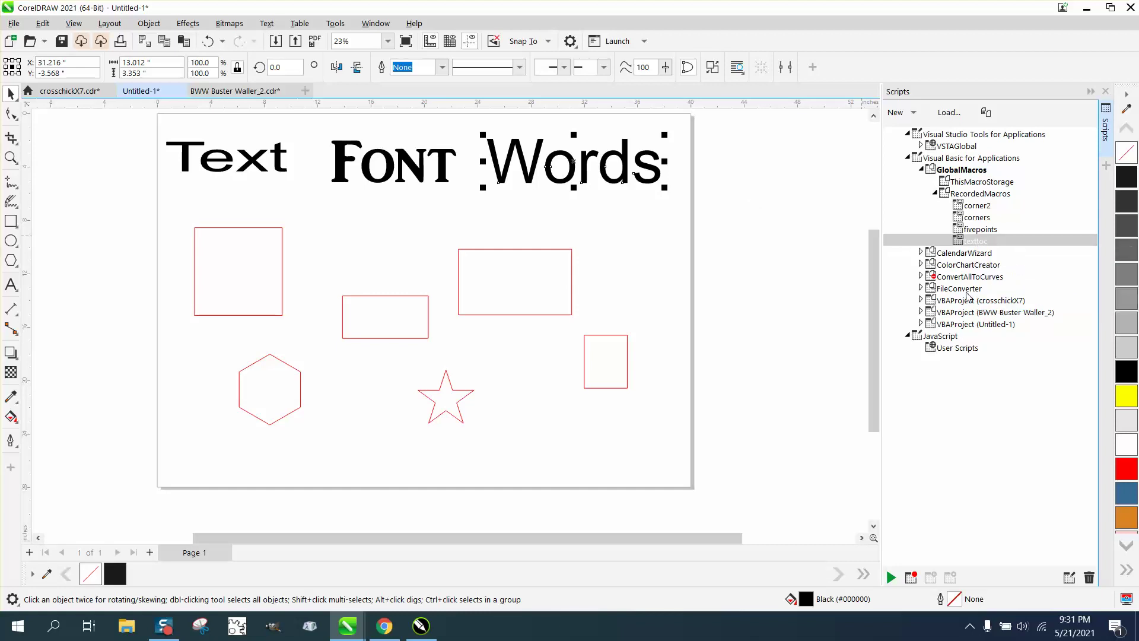
pyautogui.click(617, 213)
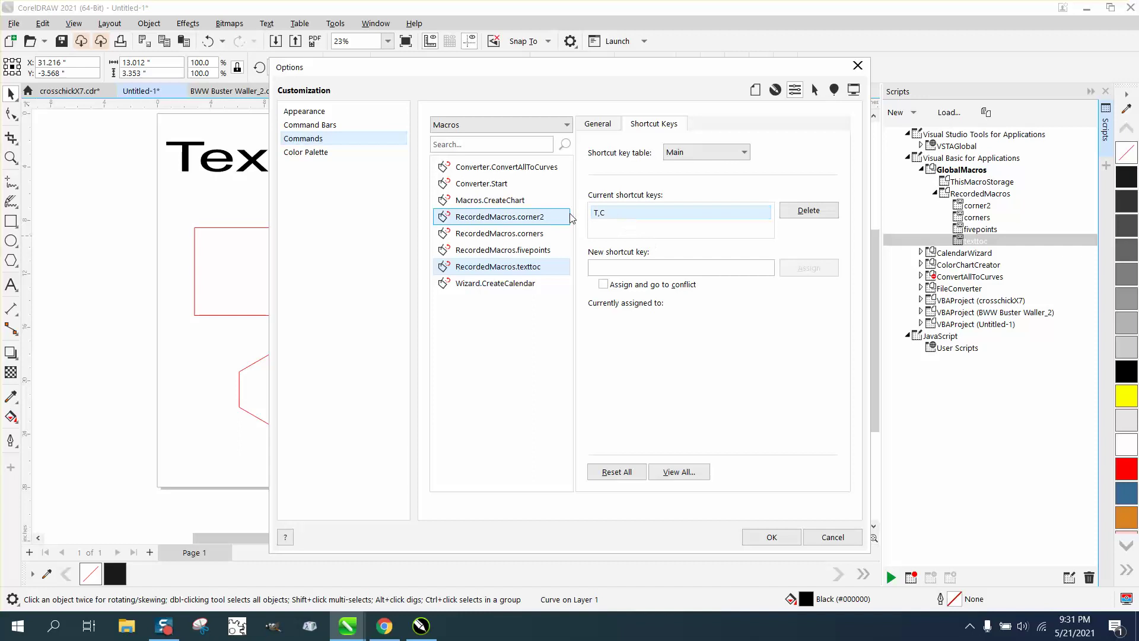
pyautogui.click(807, 211)
pyautogui.click(613, 266)
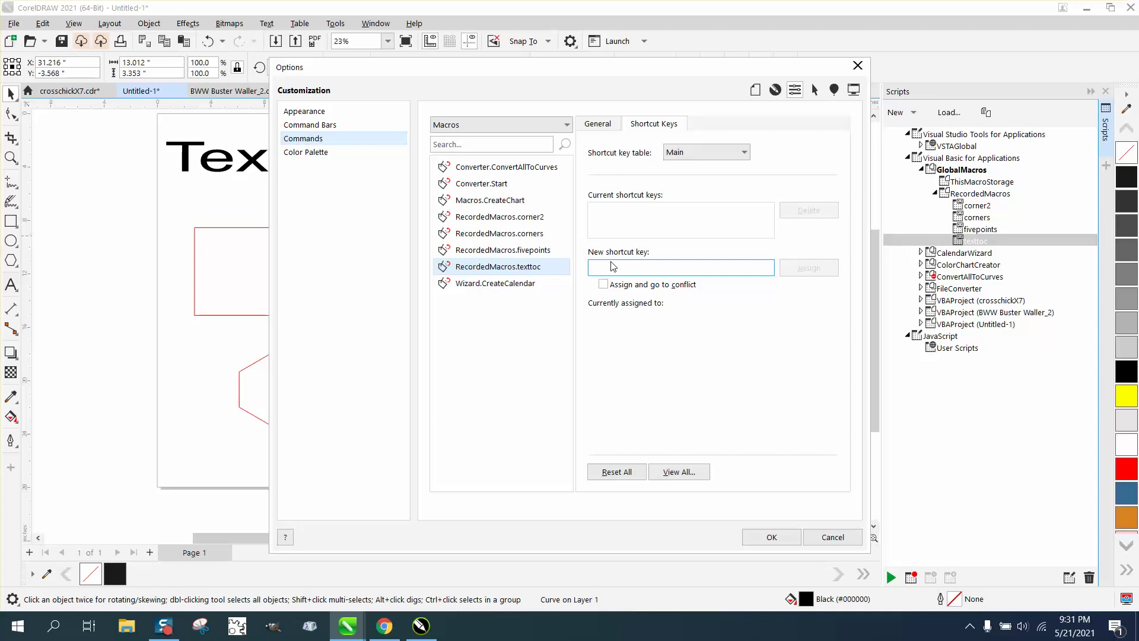
pyautogui.press('alt+KP_3')
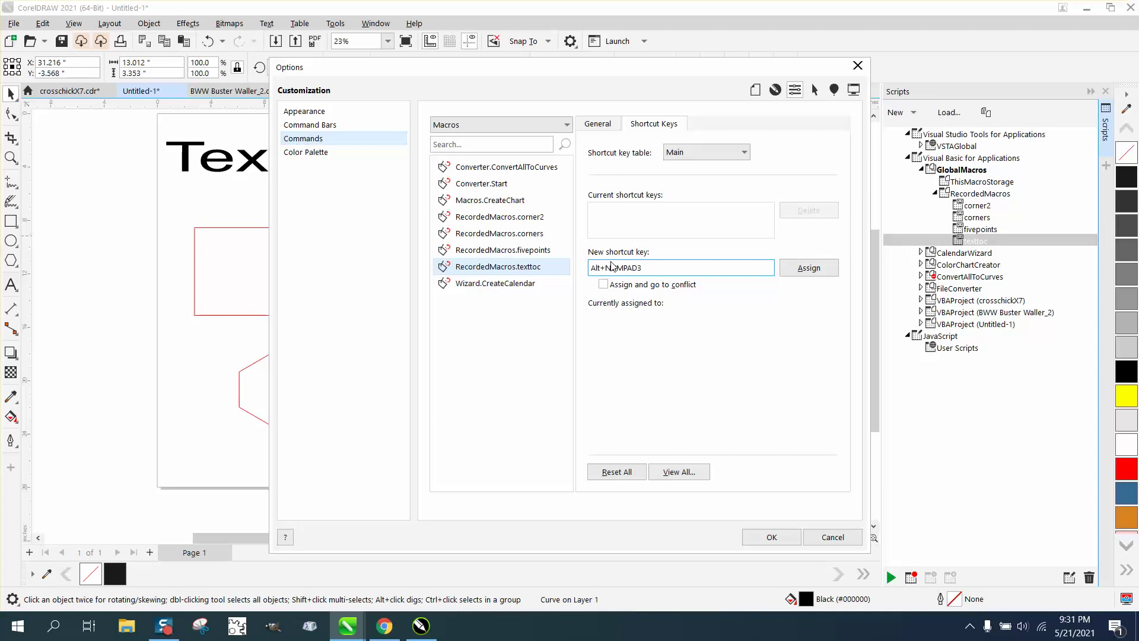
pyautogui.click(806, 268)
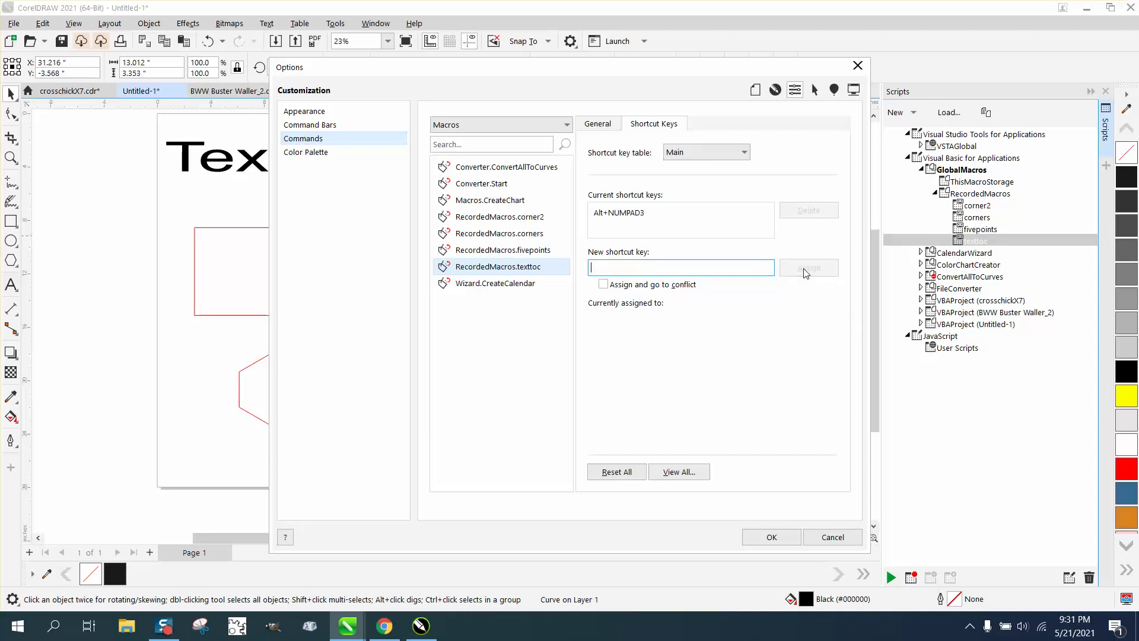
pyautogui.click(771, 537)
# - Undo and reapply the text's conversion to curves, and select "Words" to check its object type
pyautogui.click(732, 203)
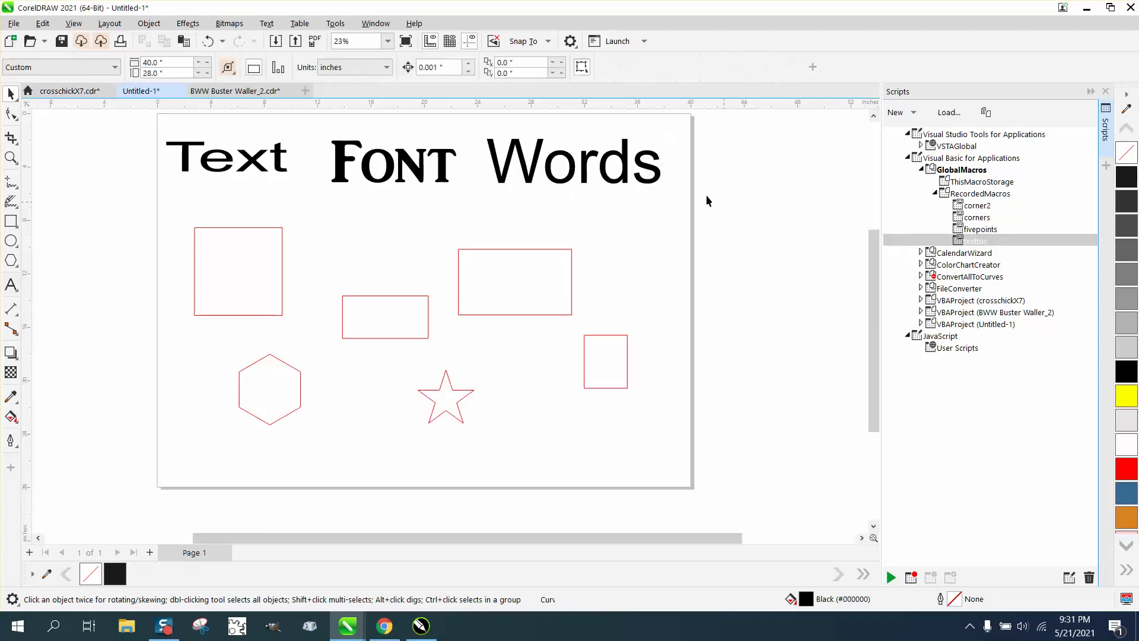
pyautogui.click(653, 179)
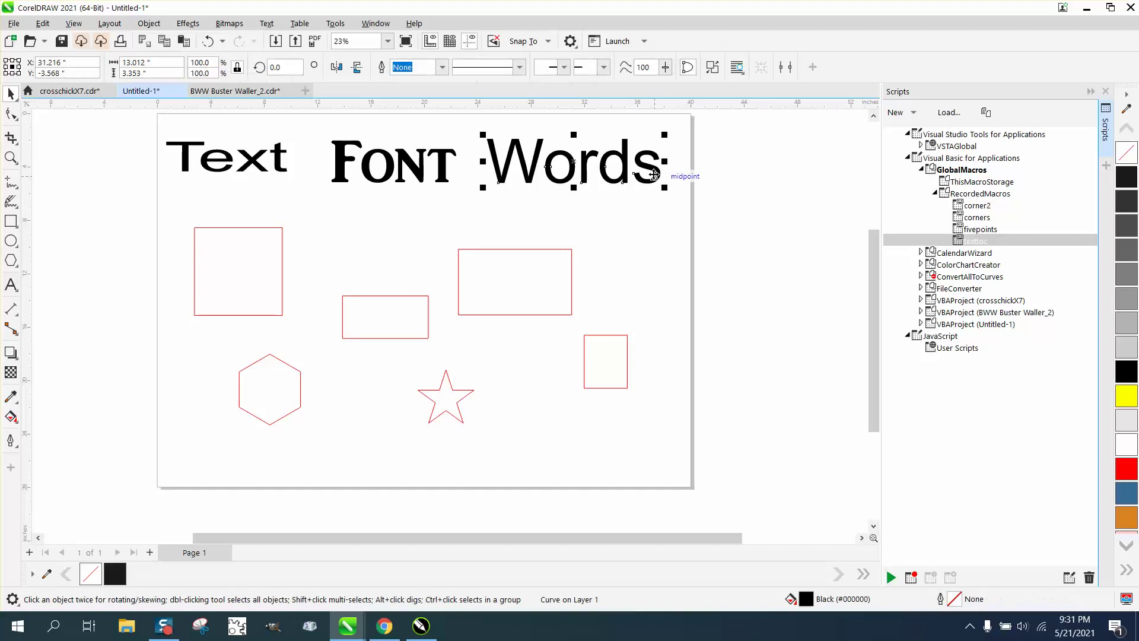
pyautogui.click(208, 41)
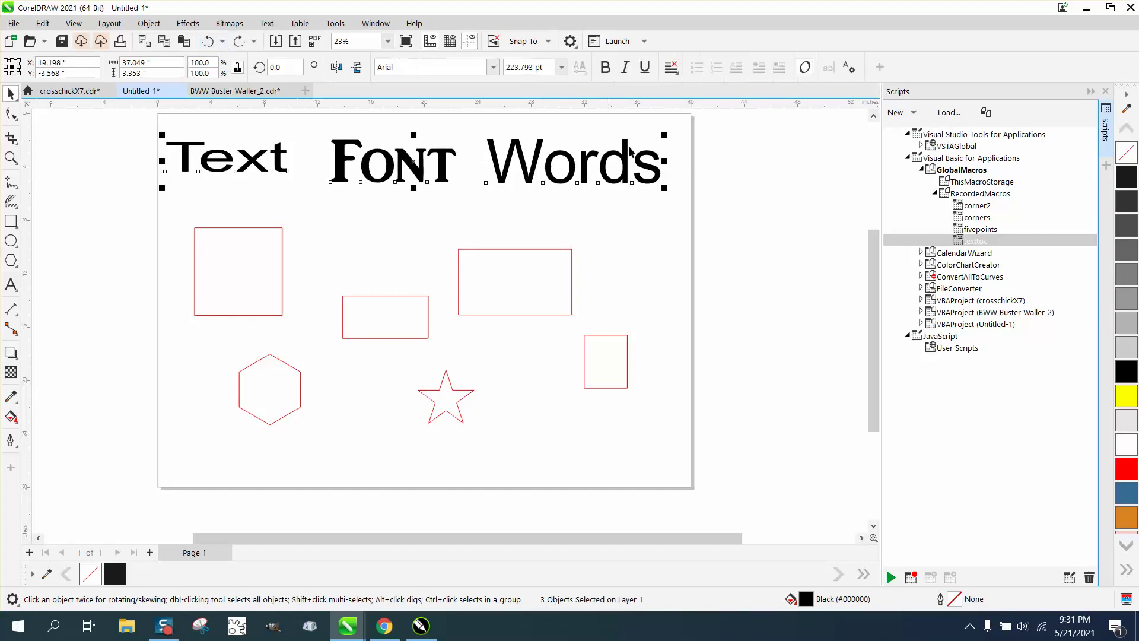
pyautogui.click(721, 150)
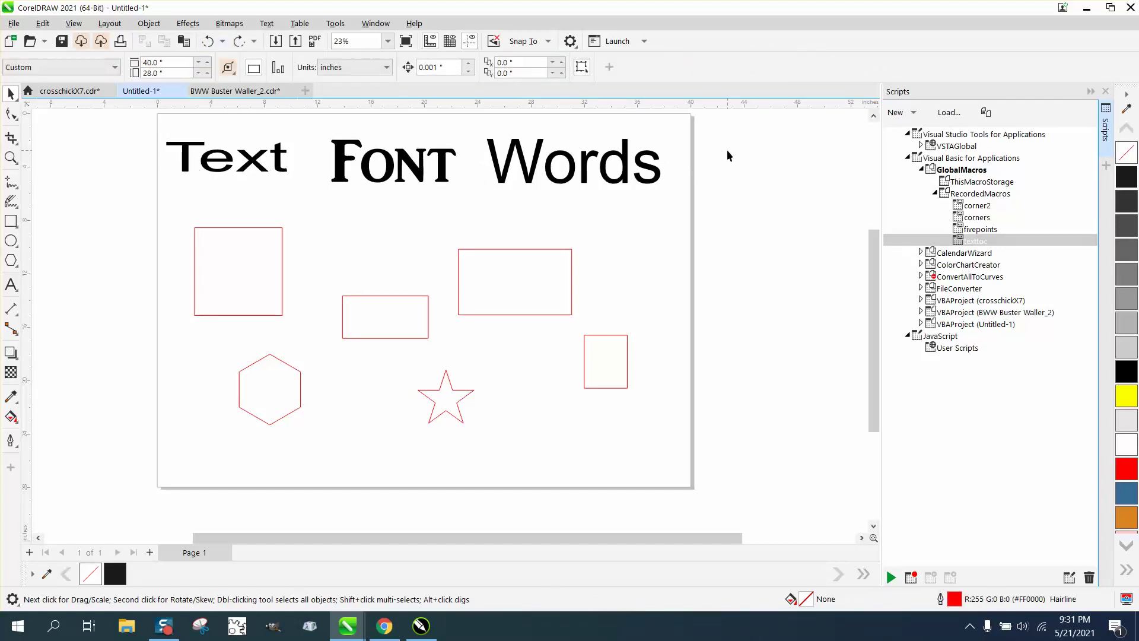
pyautogui.hotkey('ctrl', 'shift', 'z')
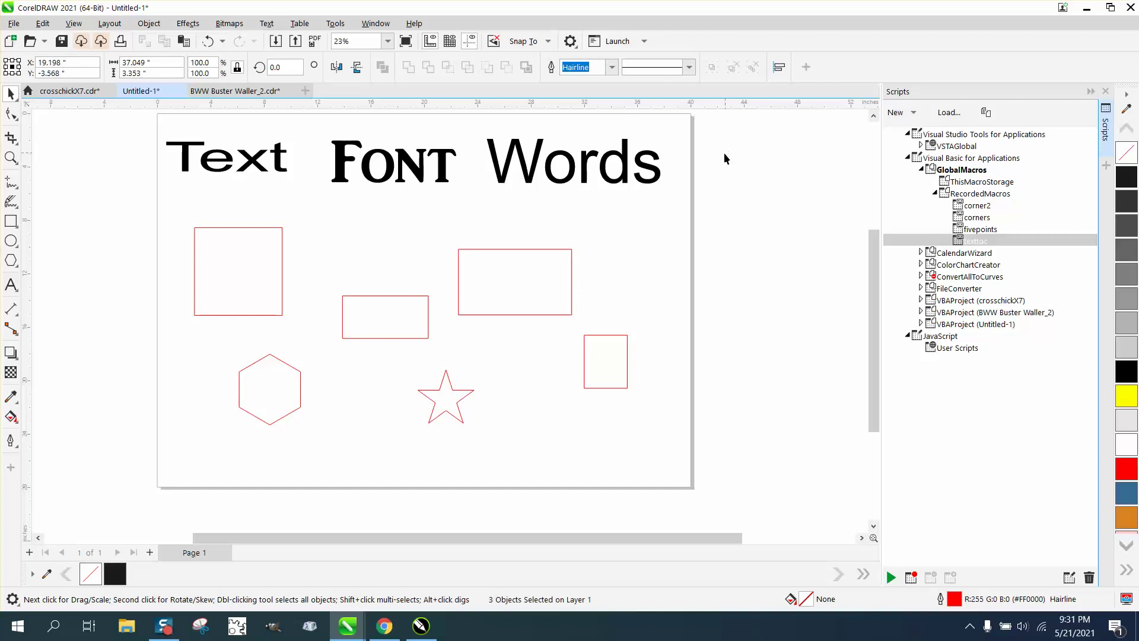
pyautogui.click(657, 159)
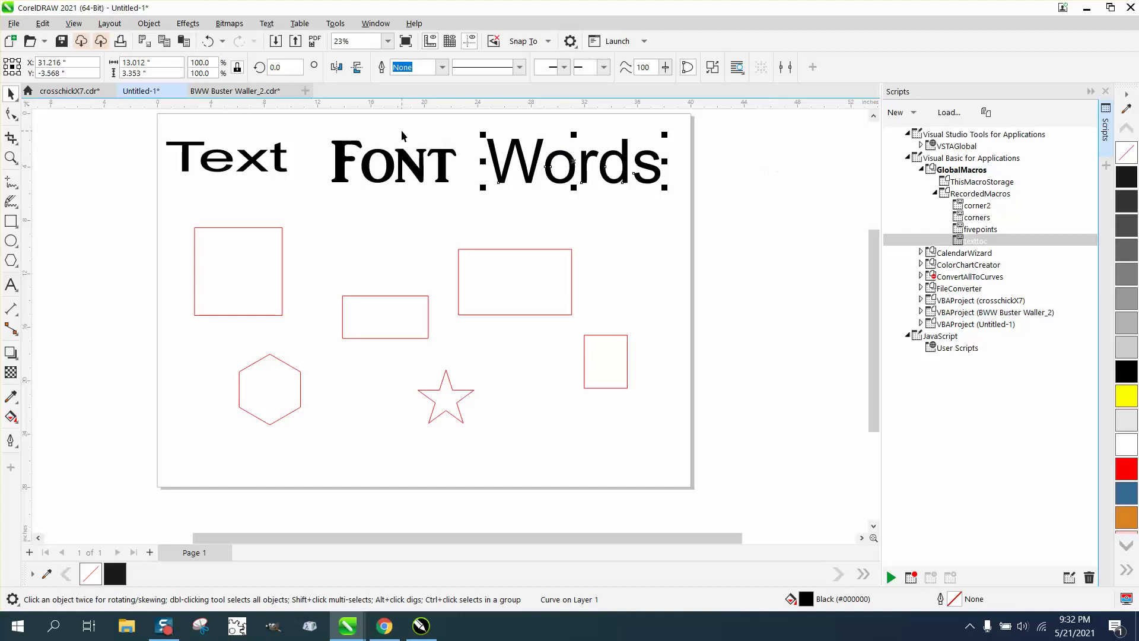
# - Clear the selection and start recording a macro named shapestoc in GlobalMacros
pyautogui.click(368, 126)
pyautogui.click(335, 23)
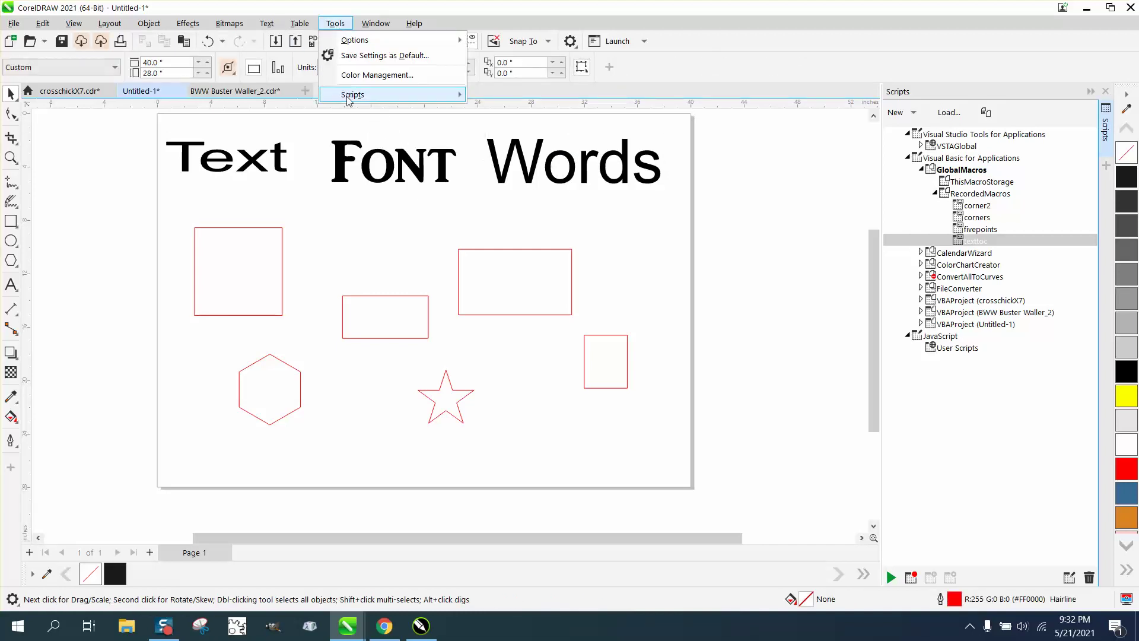
pyautogui.moveTo(349, 98)
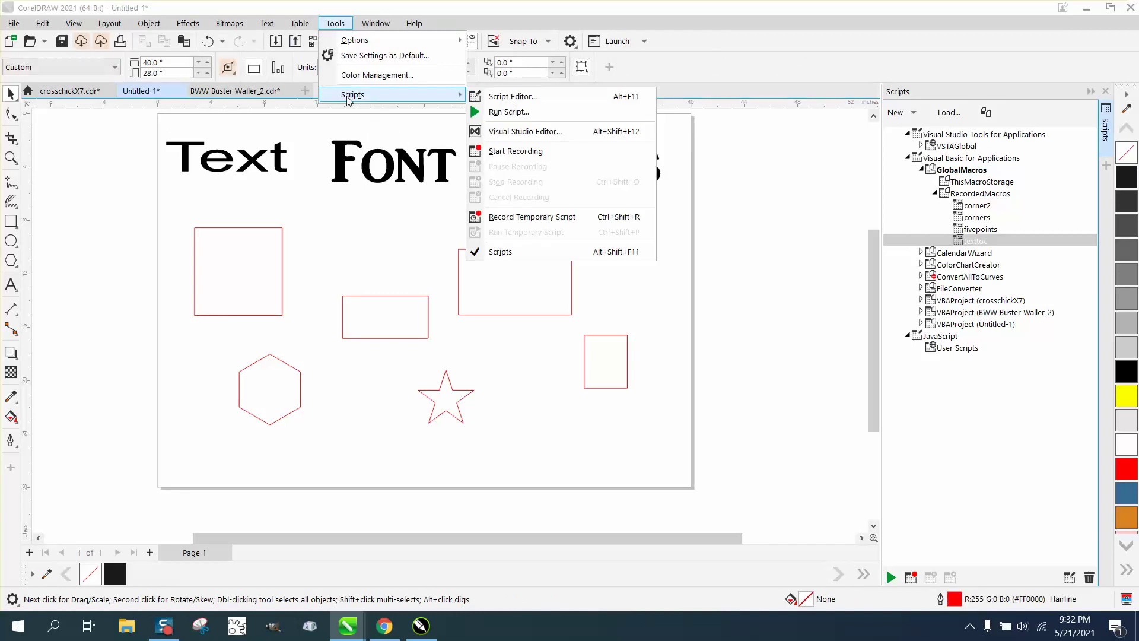
pyautogui.click(501, 150)
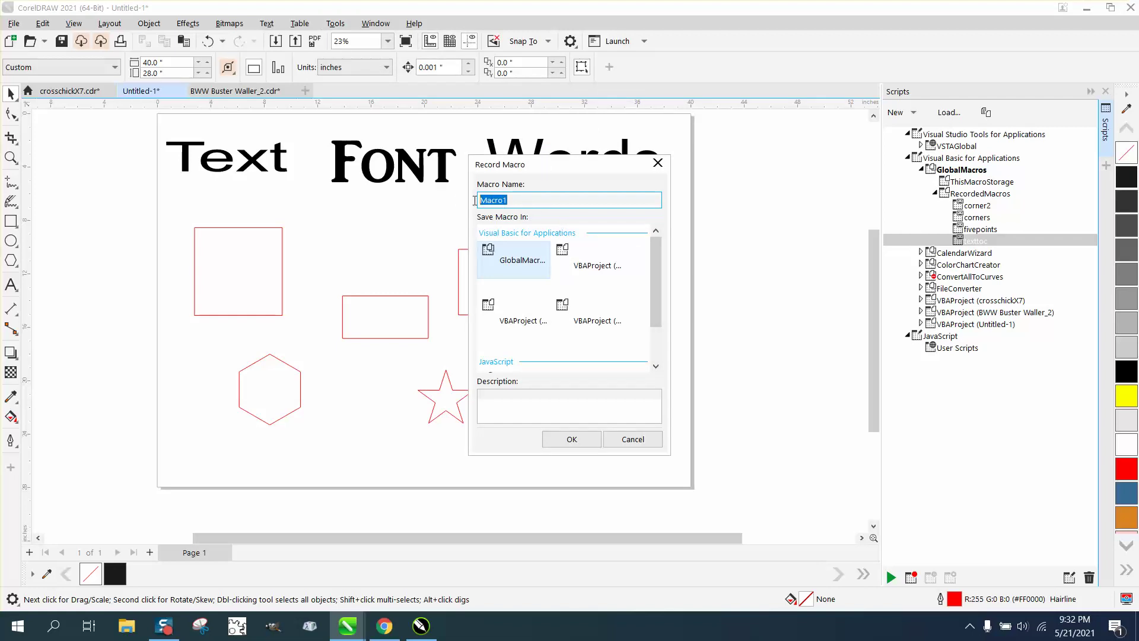
pyautogui.write('shapestoc')
pyautogui.click(571, 439)
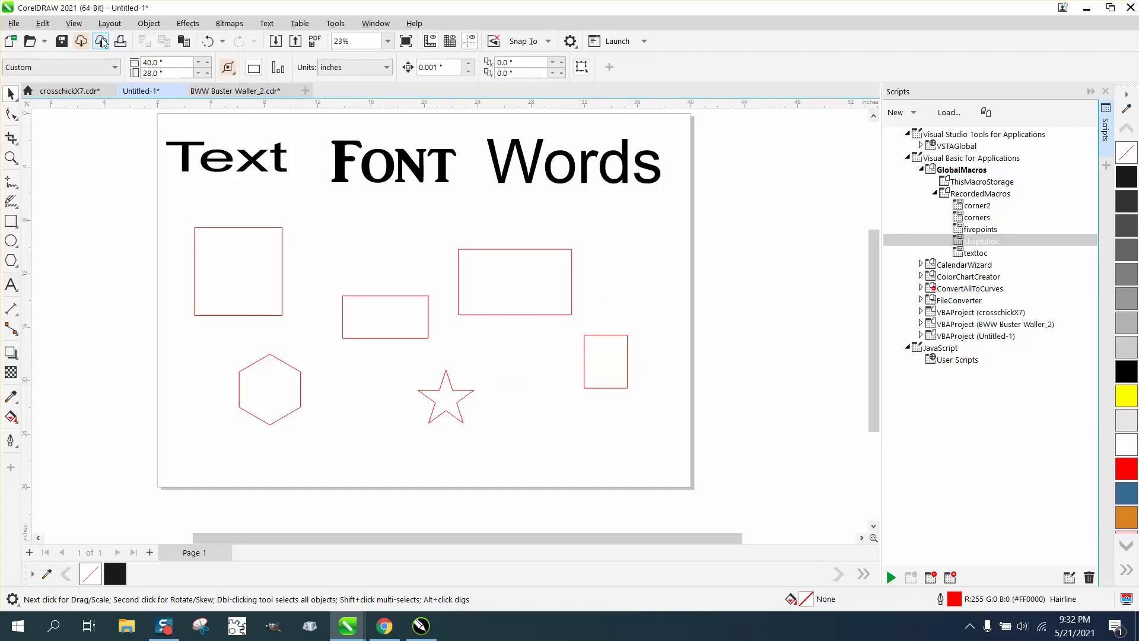
# - Select all objects in the document, convert them to curves, and select the small central rectangle to check its type
pyautogui.click(42, 23)
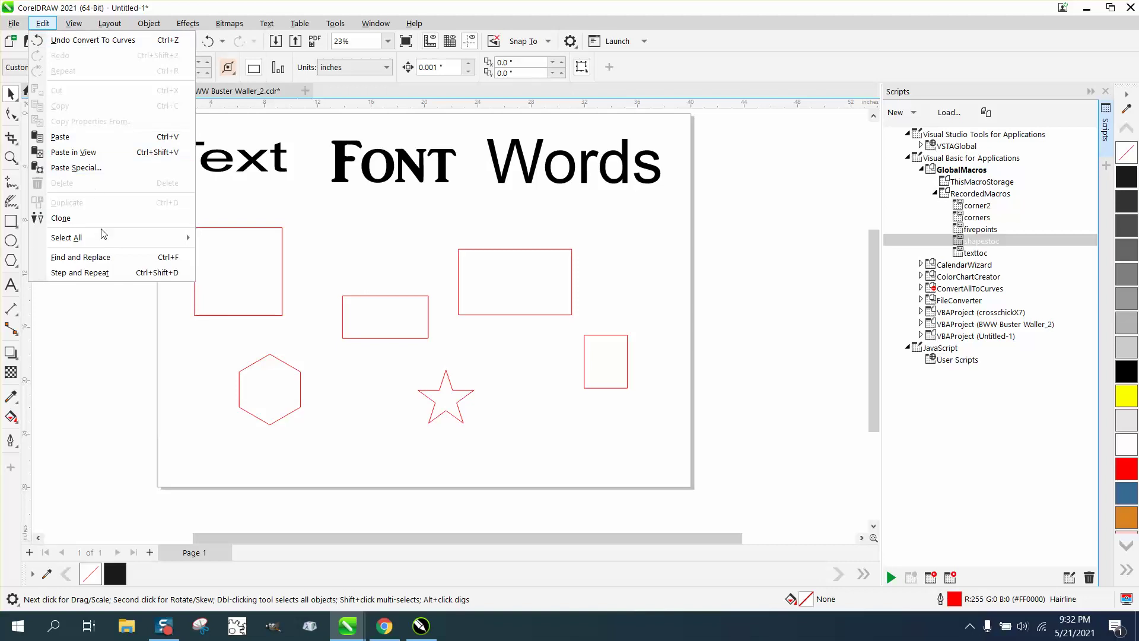
pyautogui.moveTo(102, 238)
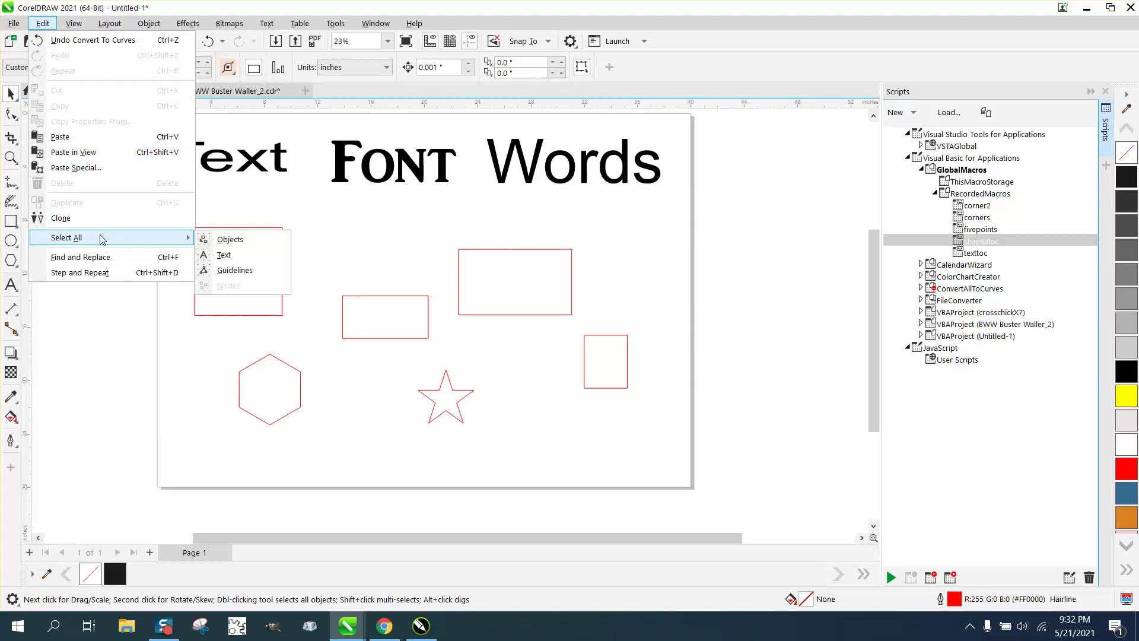
pyautogui.click(226, 243)
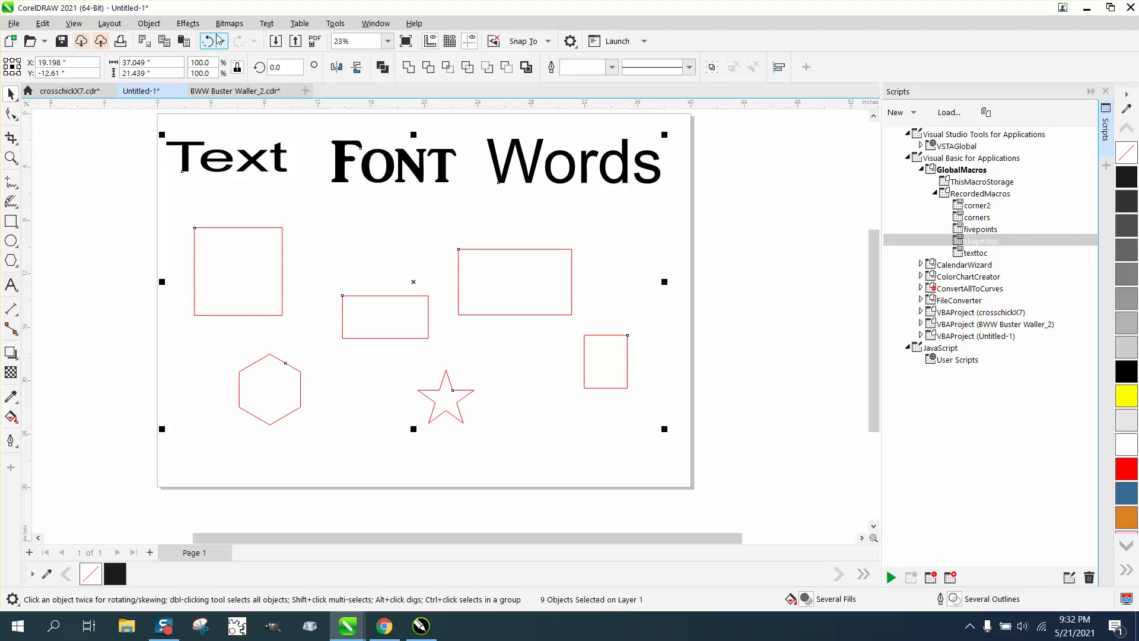
pyautogui.click(149, 23)
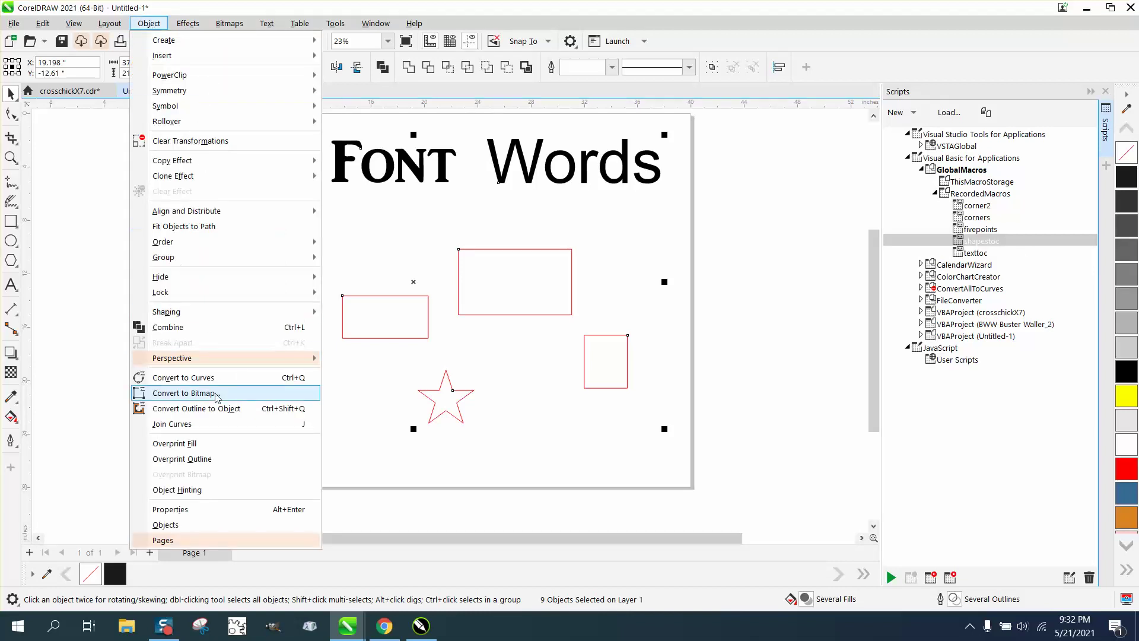
pyautogui.click(92, 322)
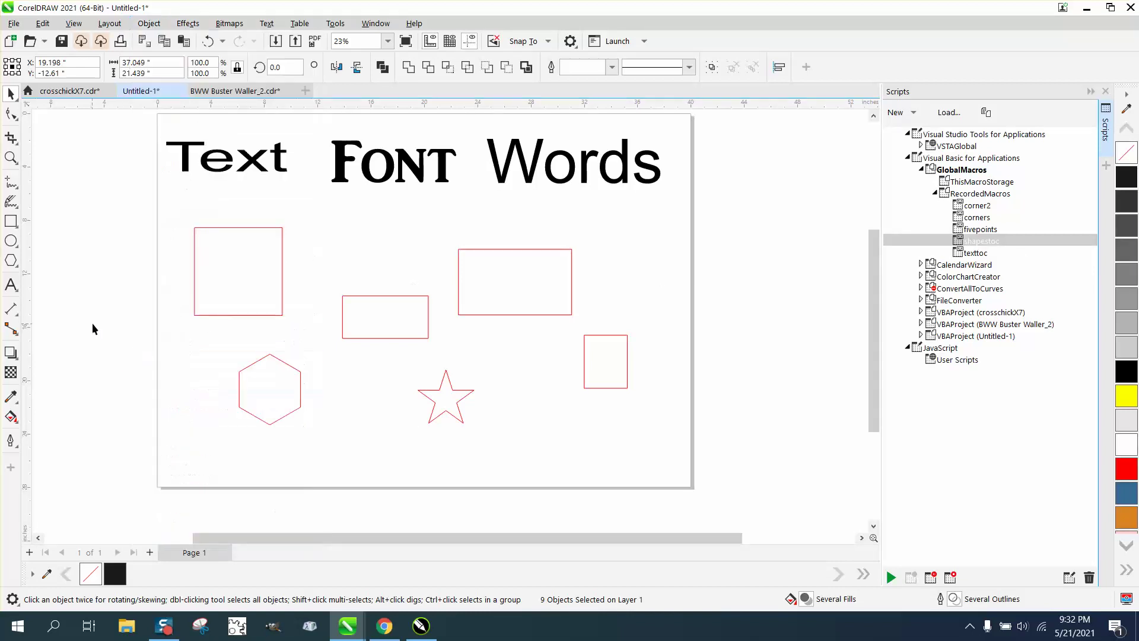
pyautogui.click(381, 294)
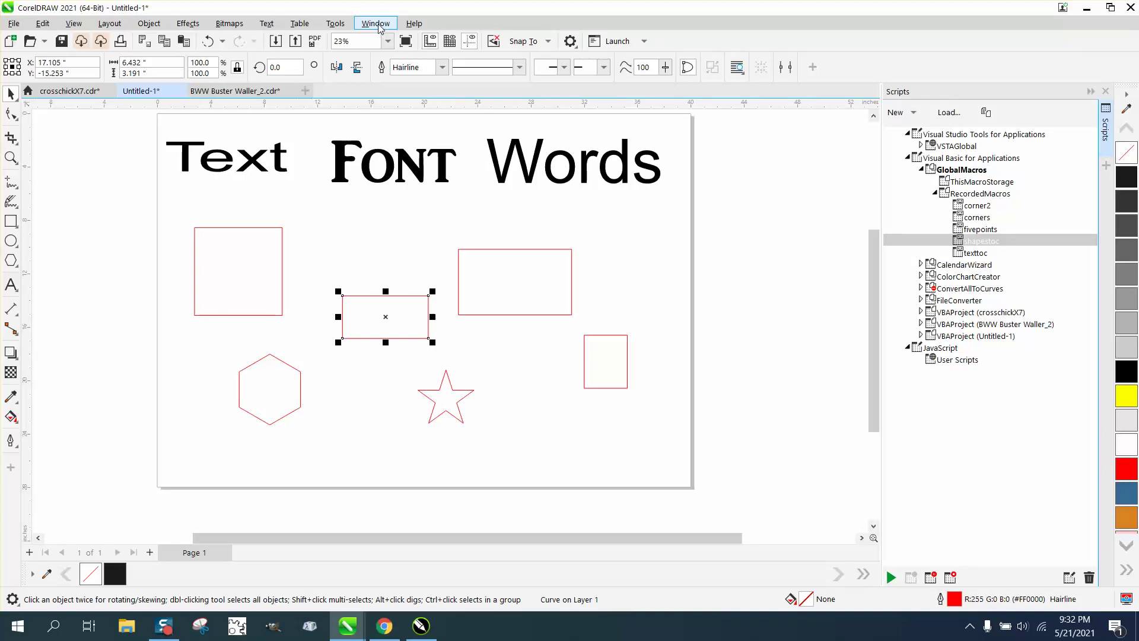
# - Stop the shapestoc macro recording and clear the rectangle selection
pyautogui.click(336, 24)
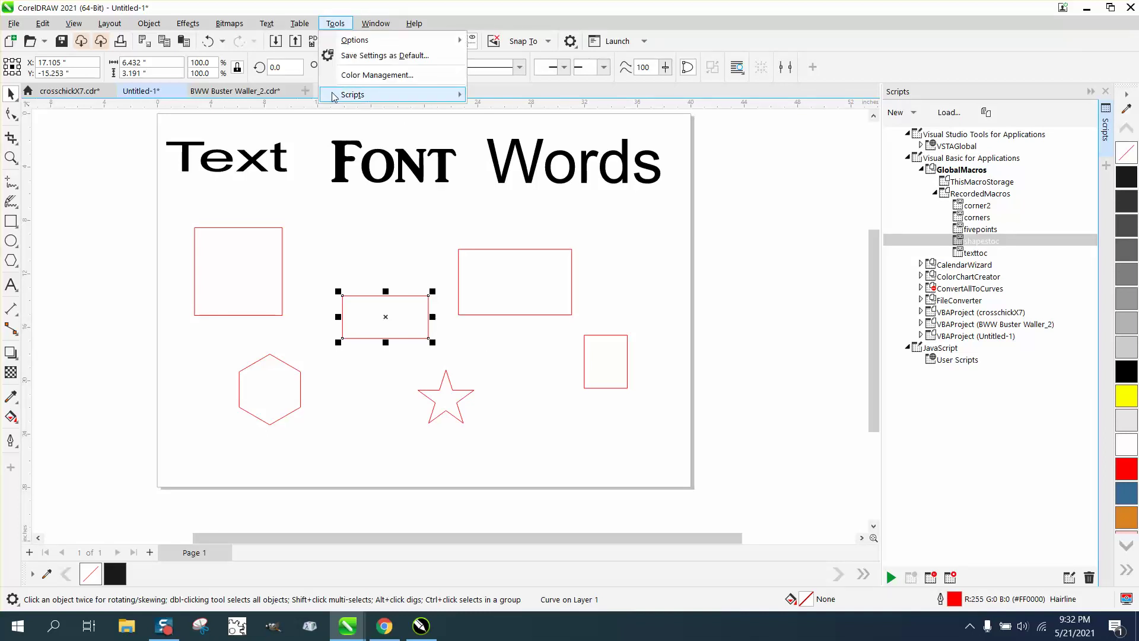
pyautogui.moveTo(335, 95)
pyautogui.click(514, 183)
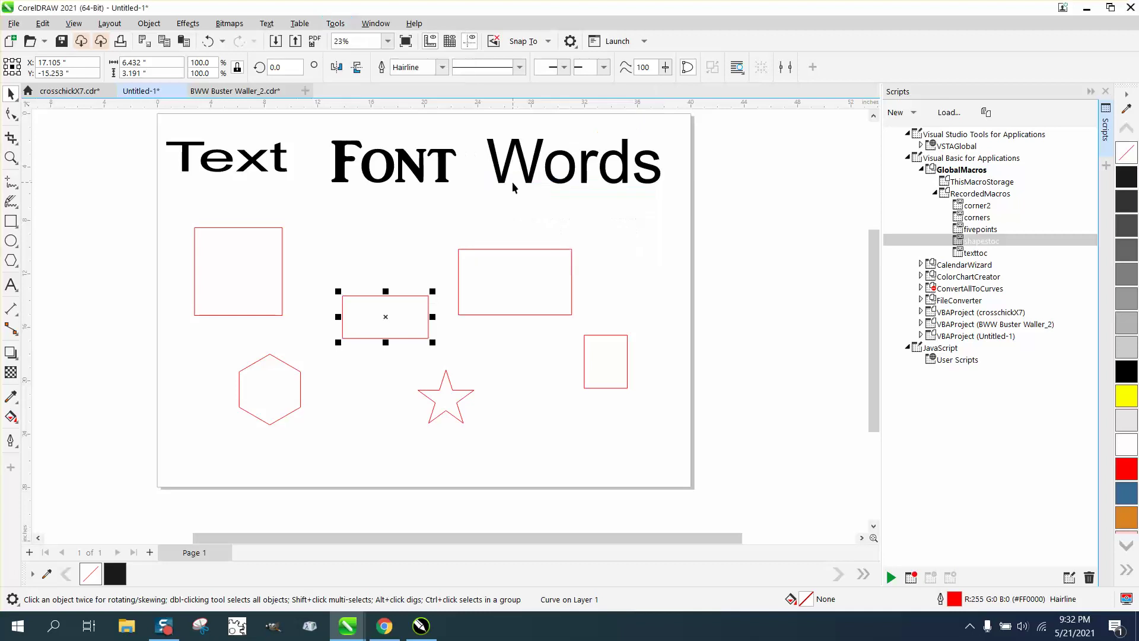
pyautogui.click(760, 233)
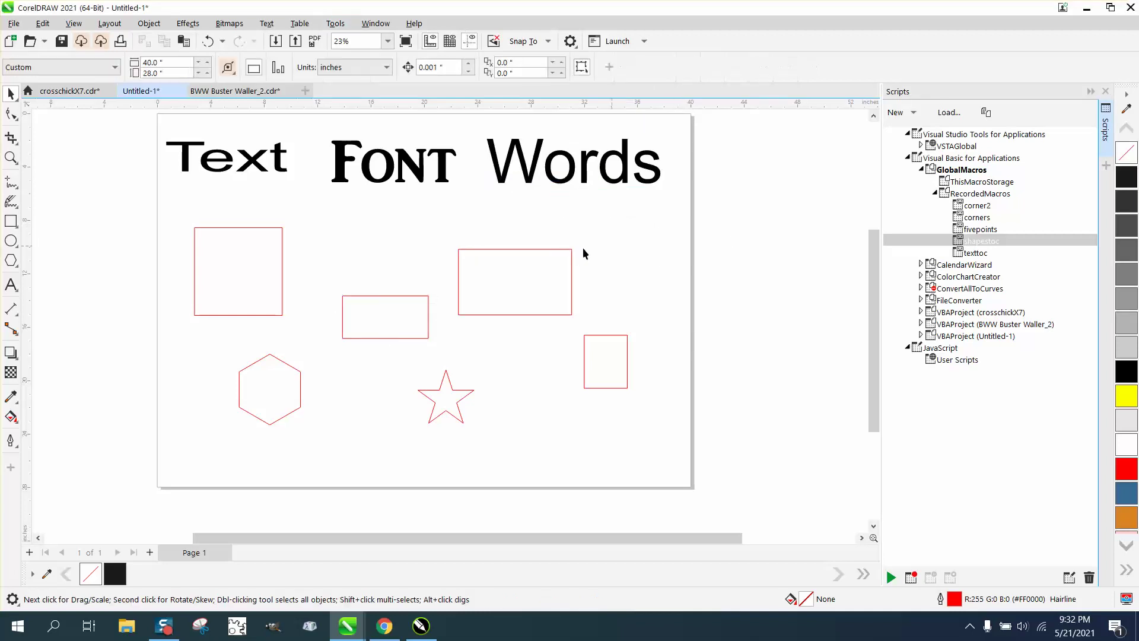
# - Undo the conversion of all objects to curves and check the object type of the large rectangle below "Words"
pyautogui.click(404, 298)
pyautogui.click(750, 249)
pyautogui.click(570, 255)
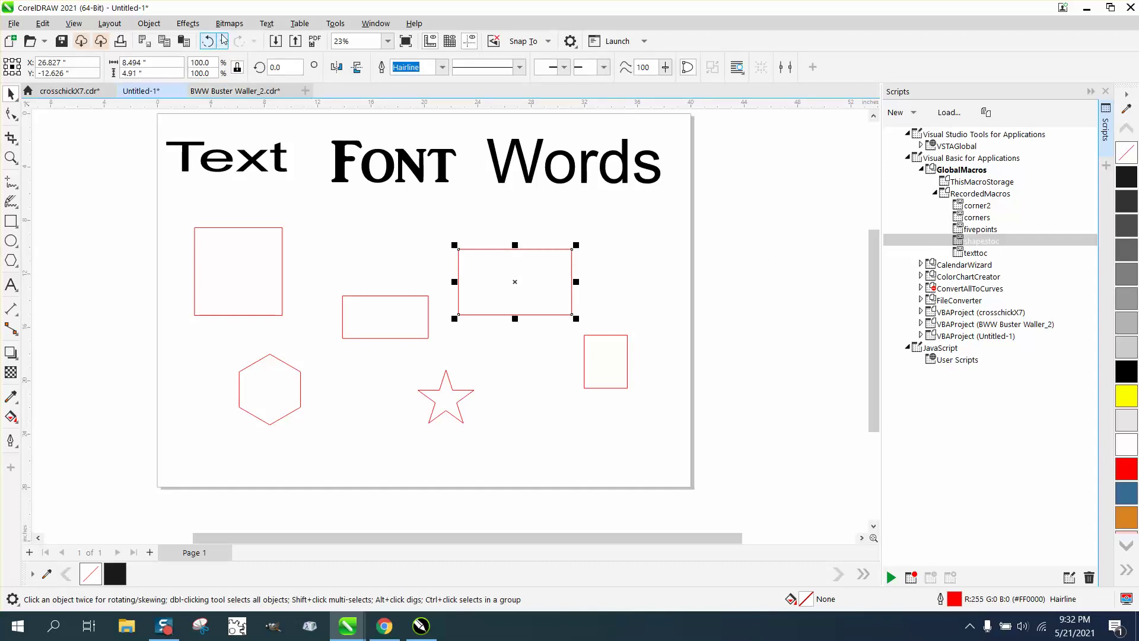
pyautogui.hotkey('ctrl', 'a')
pyautogui.click(704, 236)
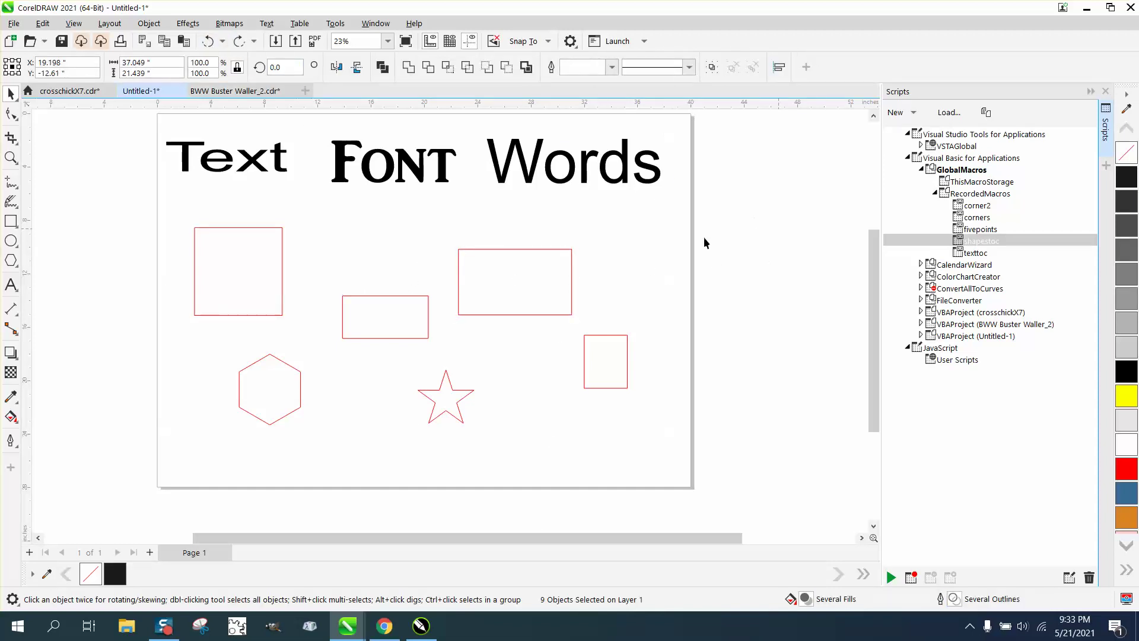
pyautogui.click(568, 256)
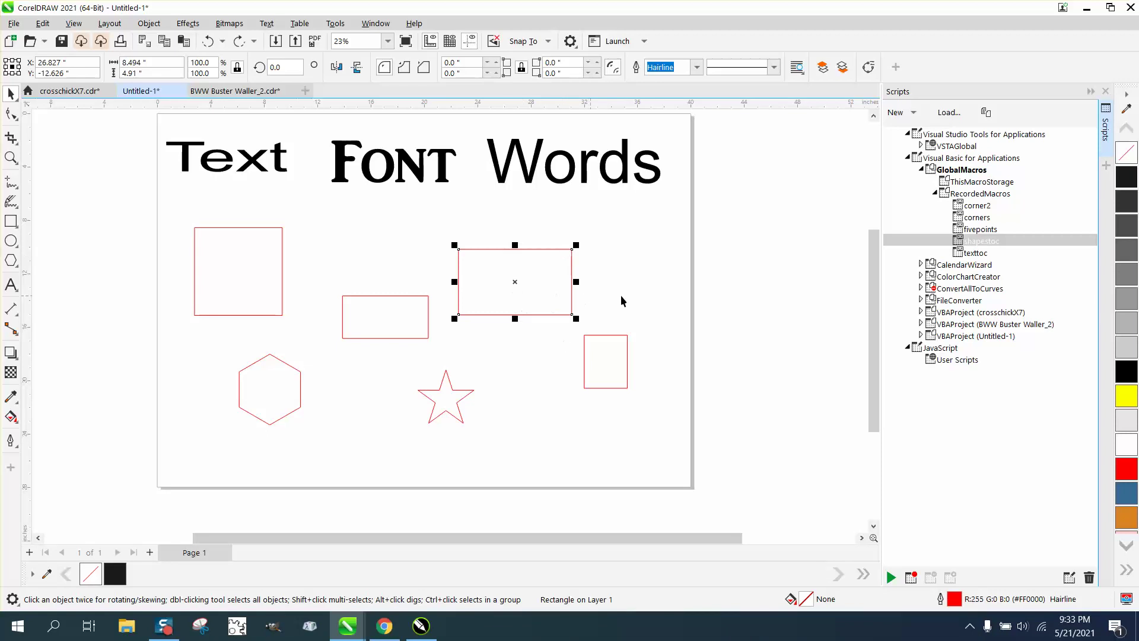
pyautogui.click(751, 277)
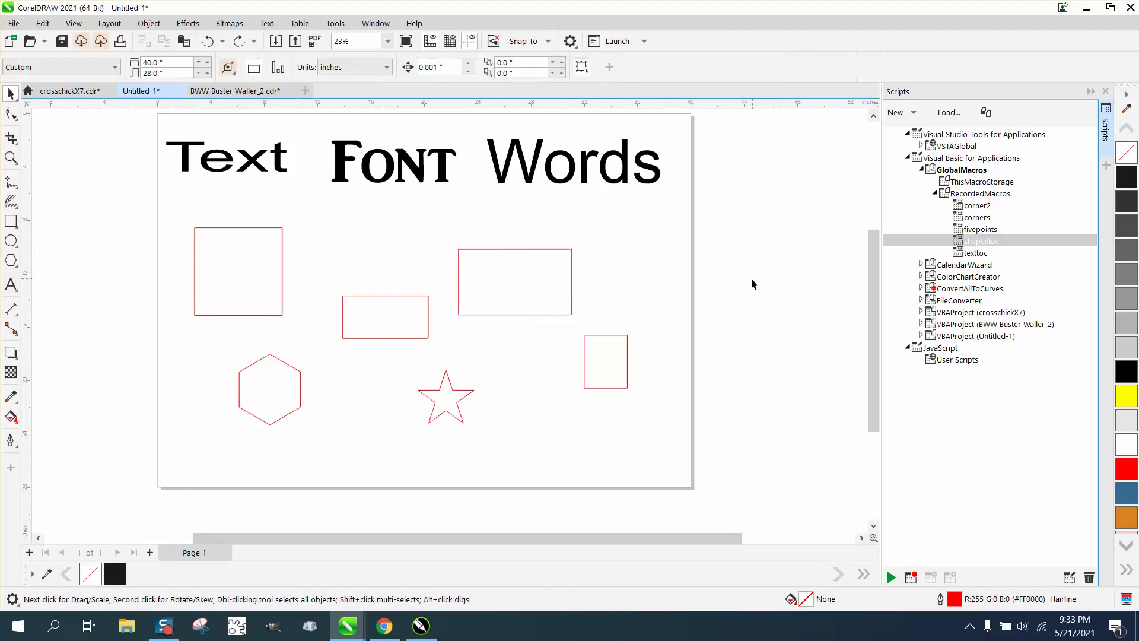
# - Run the shapestoc macro and select the large rectangle below "Words" to check its object type
pyautogui.doubleClick(983, 246)
pyautogui.click(767, 233)
pyautogui.click(561, 249)
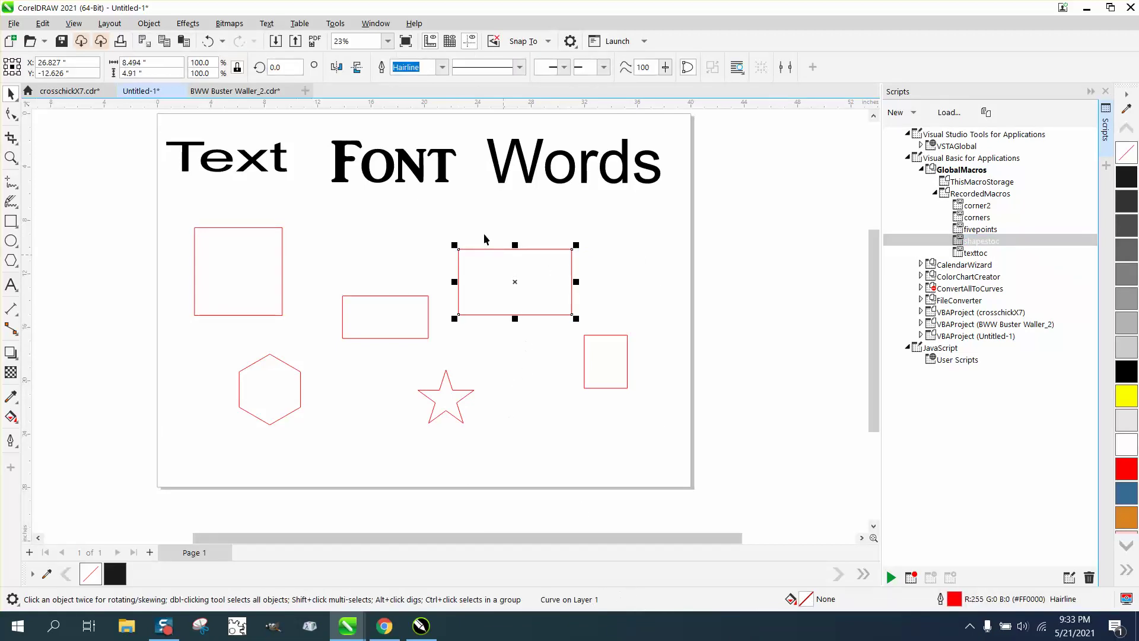
# - Delete the shapestoc macro's C,S shortcut and assign Alt+NUMPAD6 to the macro instead
pyautogui.rightClick(980, 246)
pyautogui.click(1015, 303)
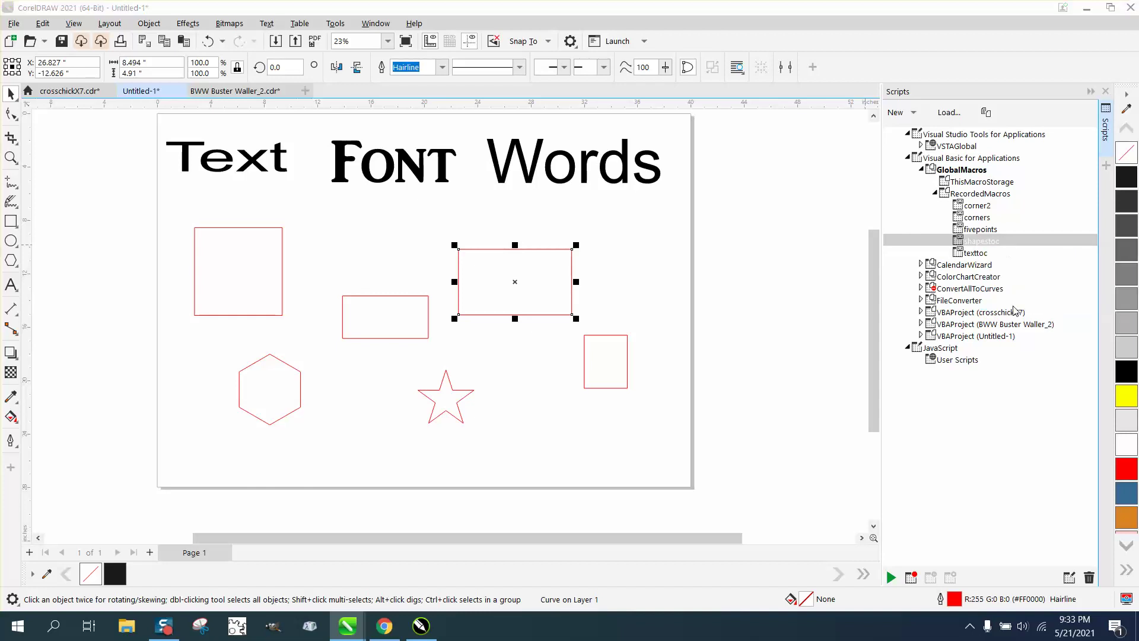
pyautogui.click(617, 215)
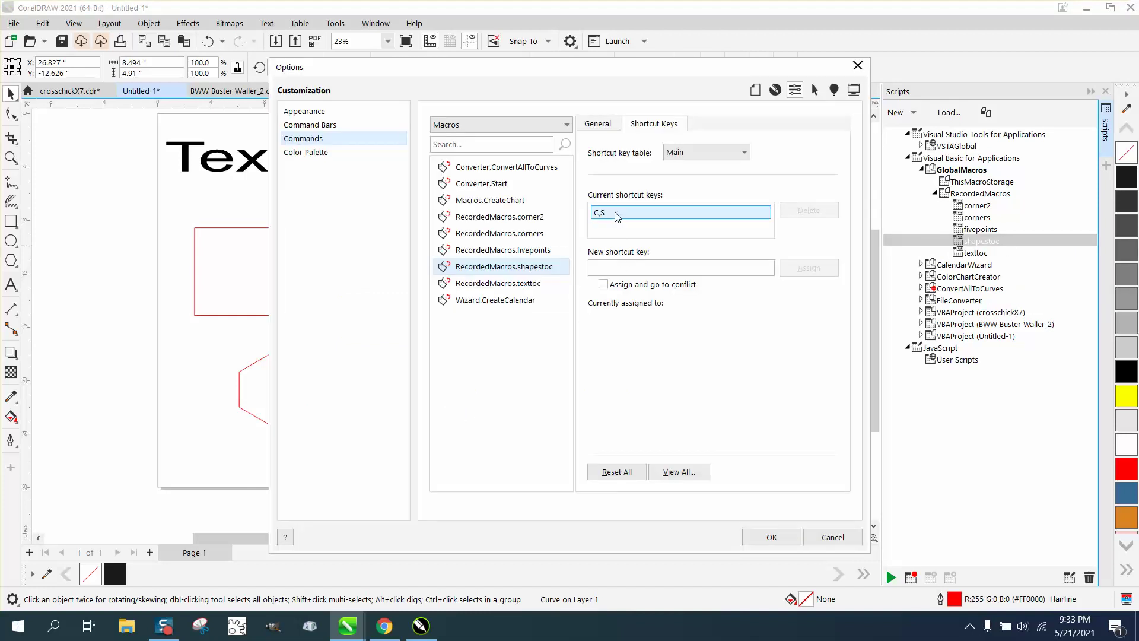
pyautogui.click(808, 210)
pyautogui.click(663, 267)
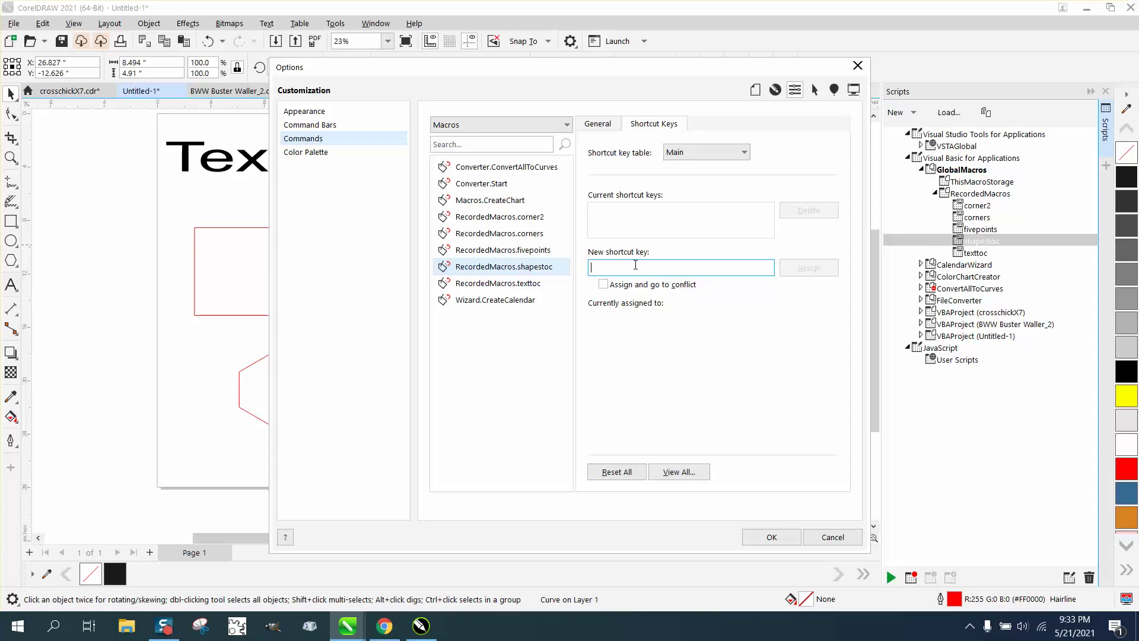
pyautogui.press('alt+KP_6')
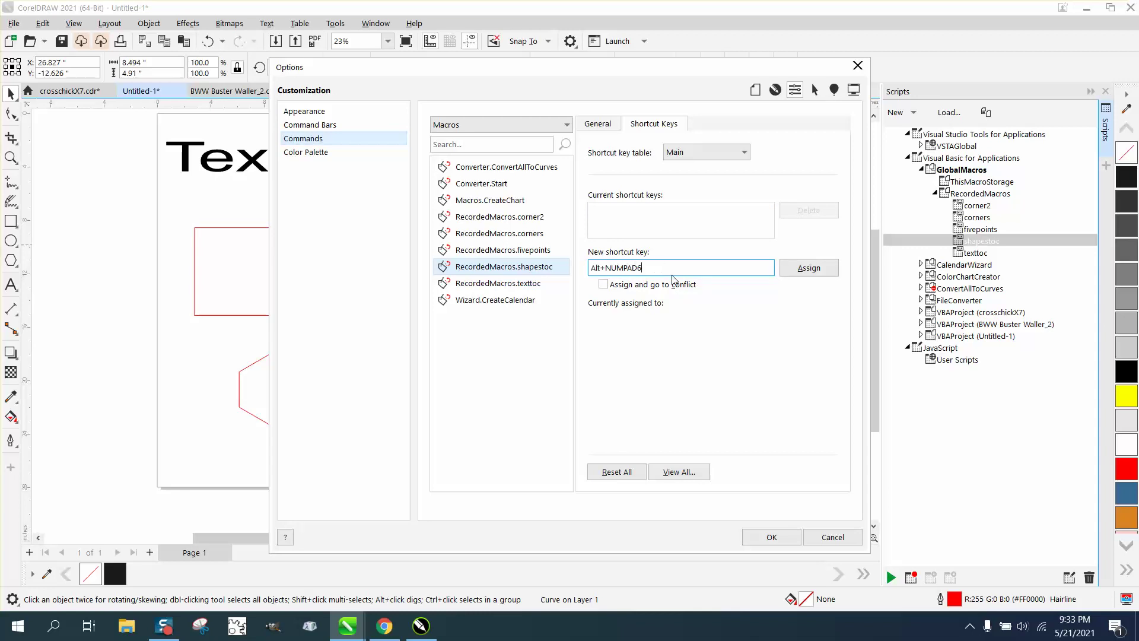
pyautogui.click(787, 272)
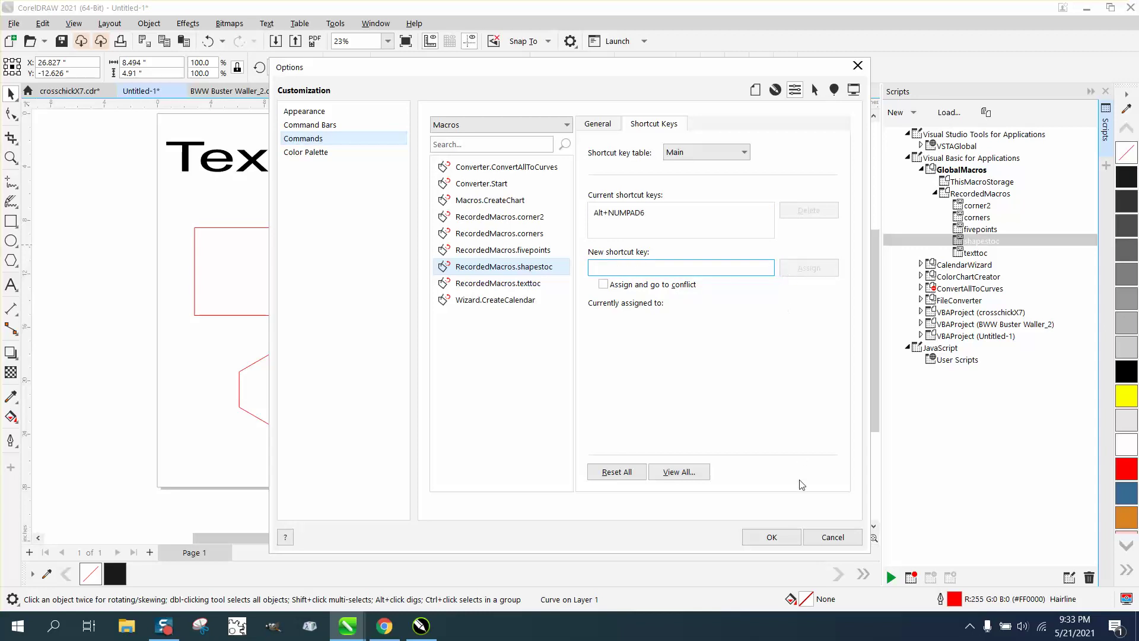
pyautogui.click(773, 537)
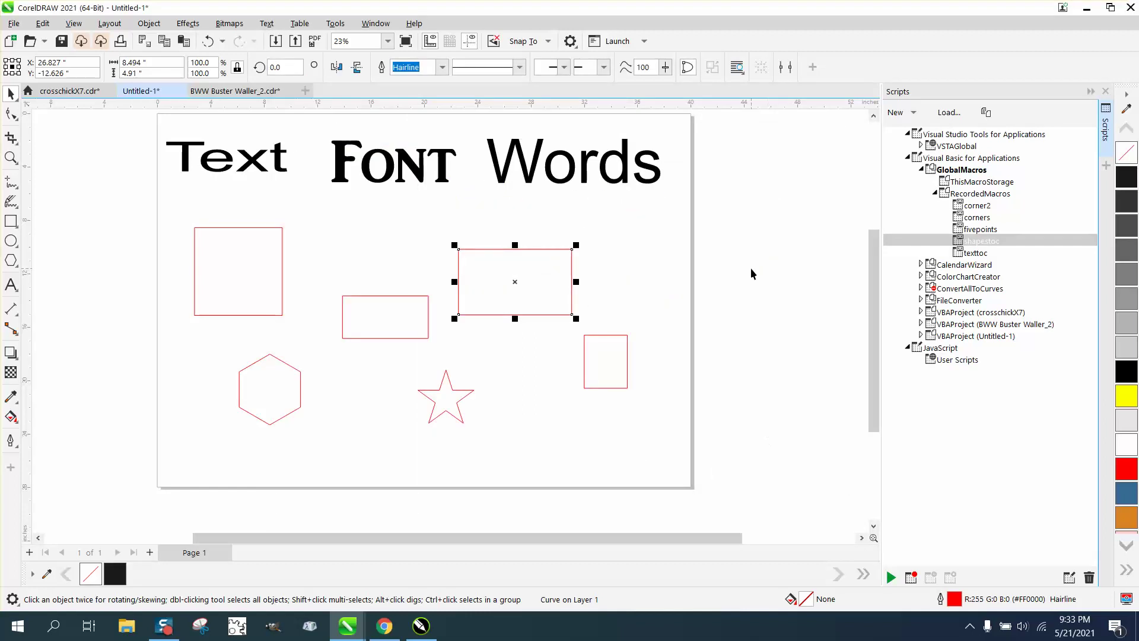
# - Undo the curve conversion, run the shapestoc macro with its Alt+NUMPAD6 shortcut, and select "Font" to check its object type
pyautogui.click(207, 41)
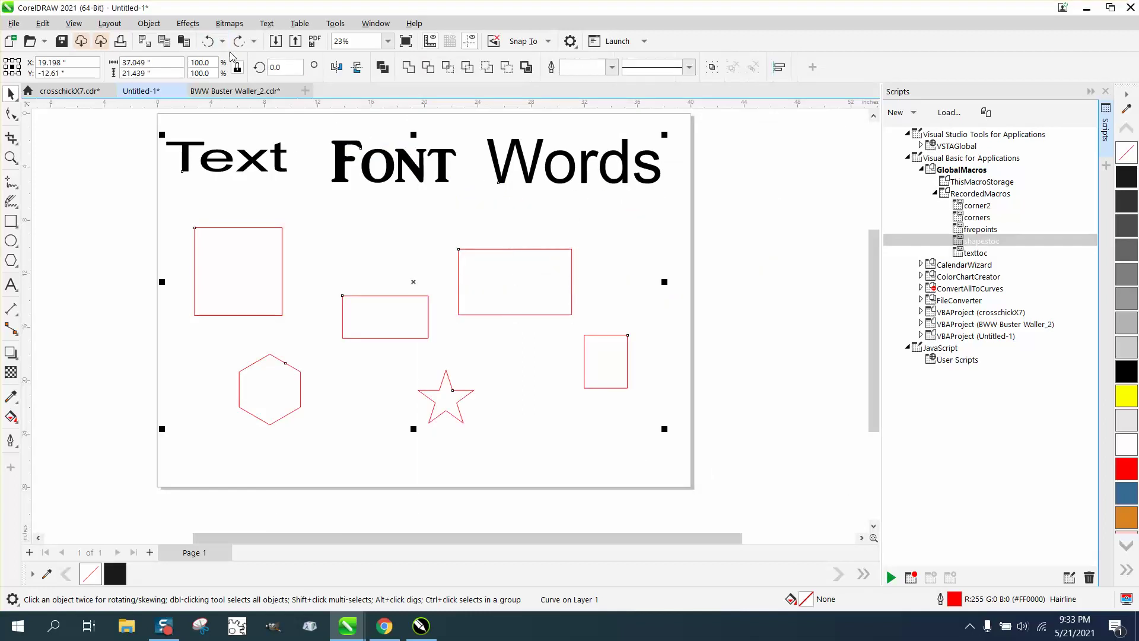
pyautogui.press('alt+KP_6')
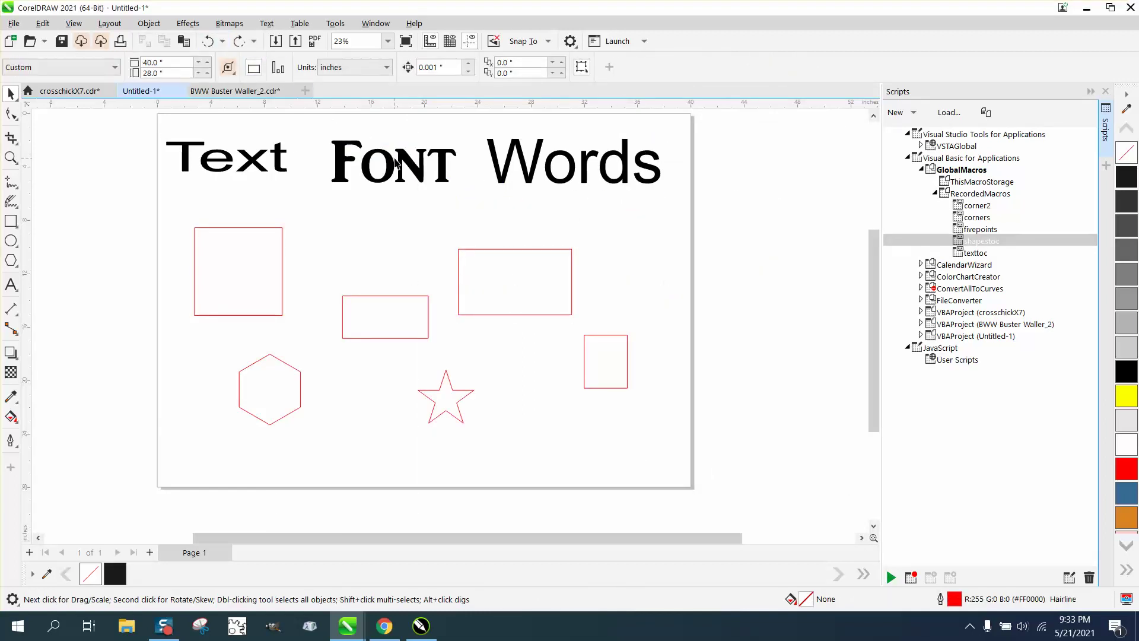
pyautogui.click(401, 153)
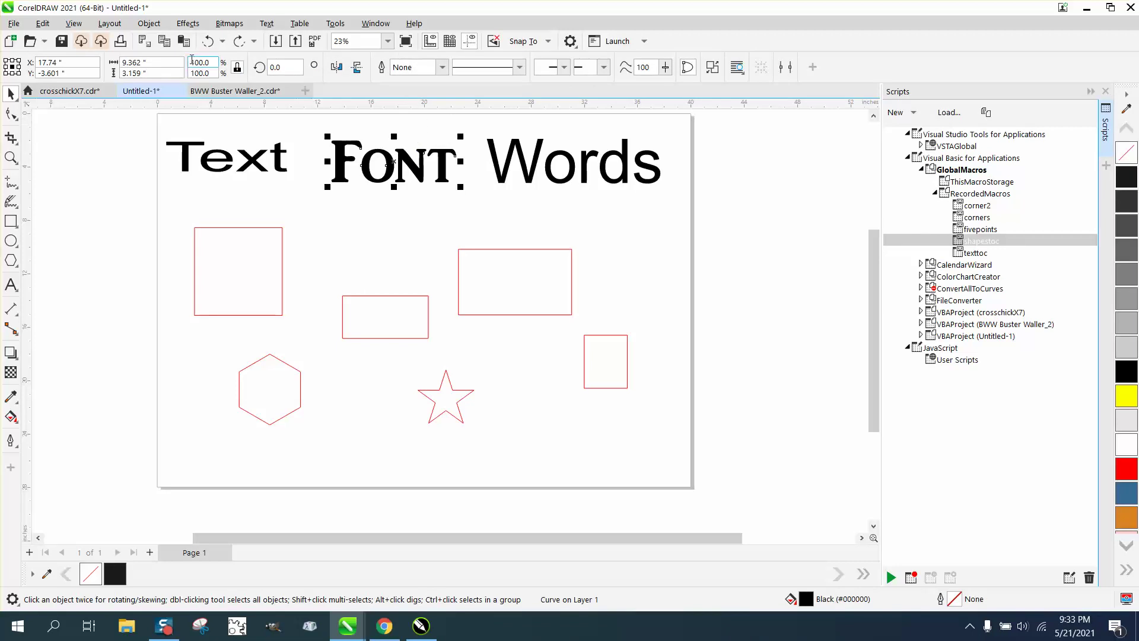
# - Undo the last two changes and check the object types of the large rectangle, the hexagon and the star
pyautogui.click(208, 41)
pyautogui.click(207, 41)
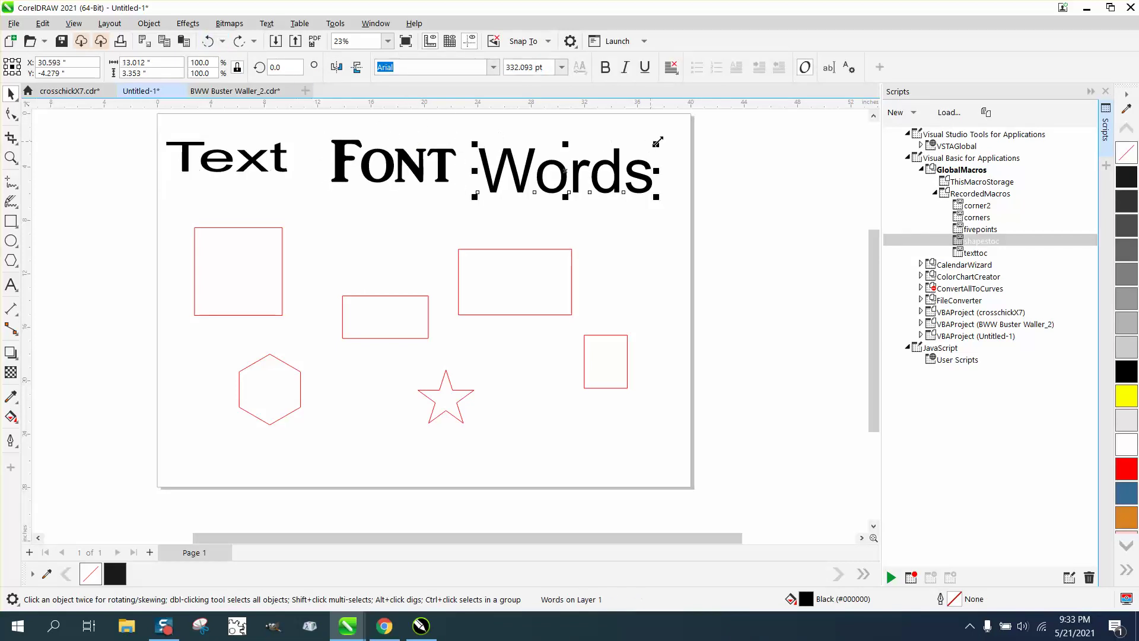
pyautogui.press('Escape')
pyautogui.click(561, 252)
pyautogui.click(299, 379)
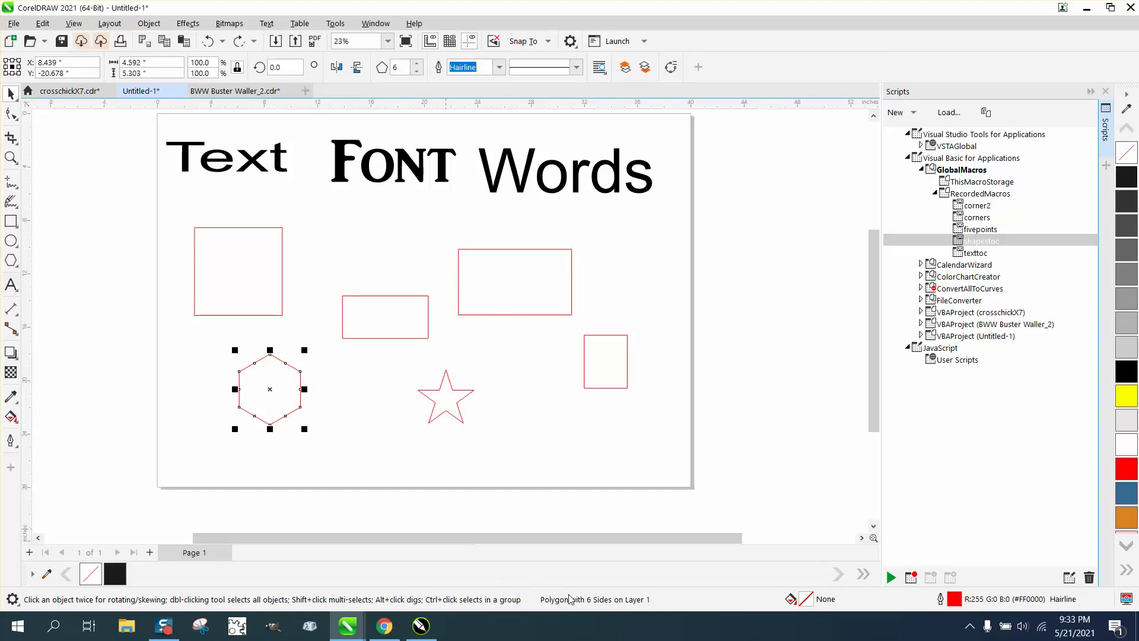
pyautogui.click(449, 408)
pyautogui.click(734, 291)
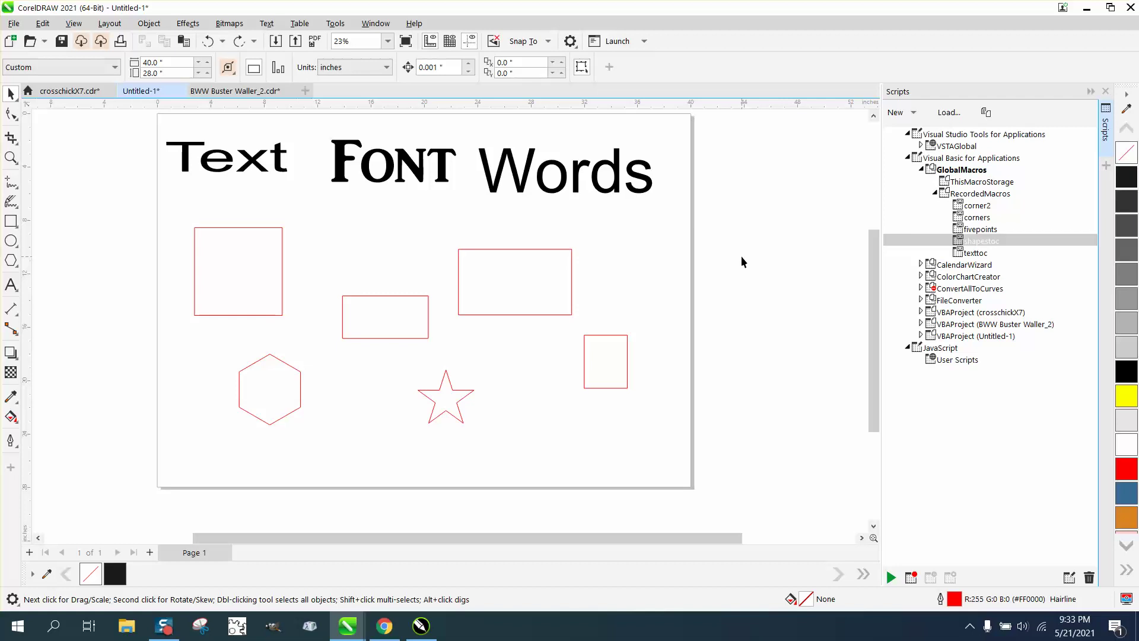
# - Convert the text and all shapes to curves with the recorded macros, checking "Words", the large rectangle, the star and the hexagon
pyautogui.click(647, 180)
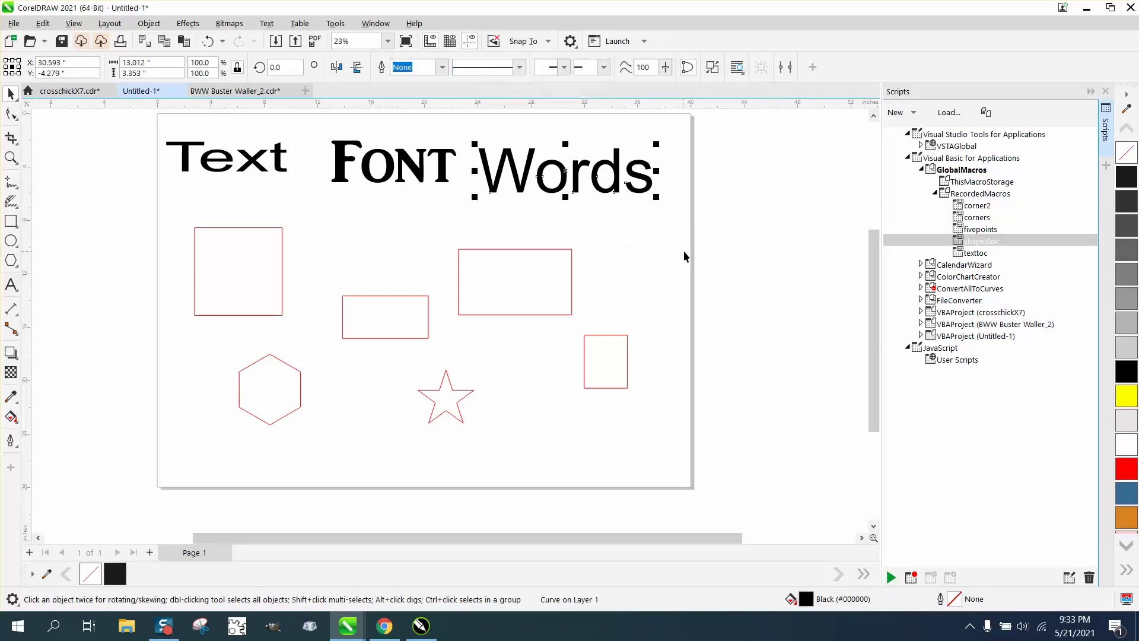
pyautogui.hotkey('ctrl', 'a')
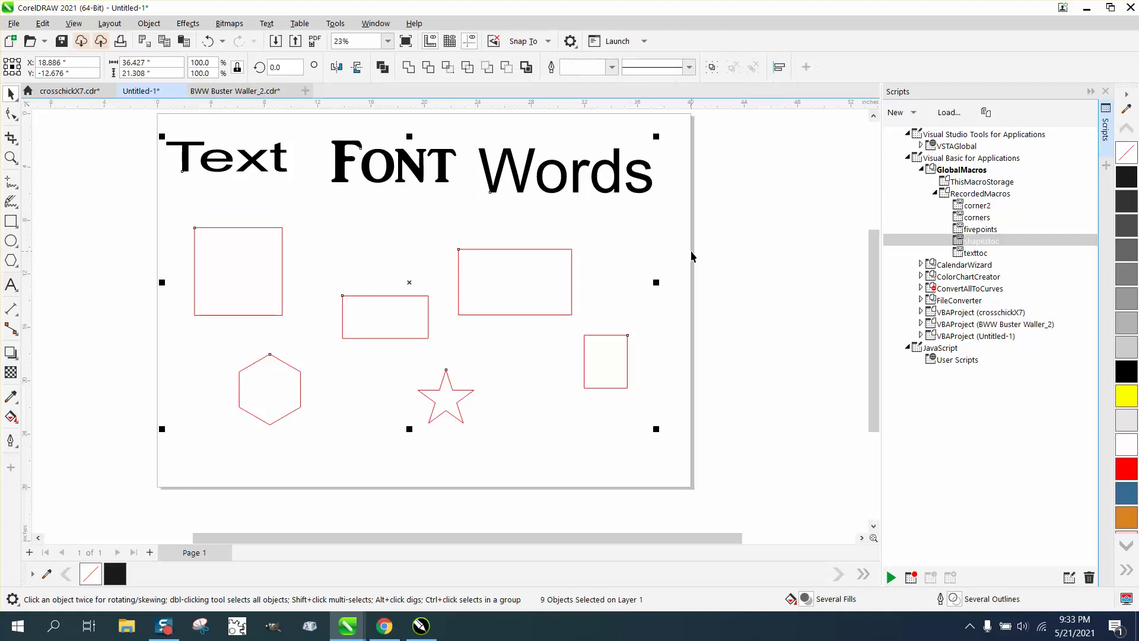
pyautogui.click(619, 267)
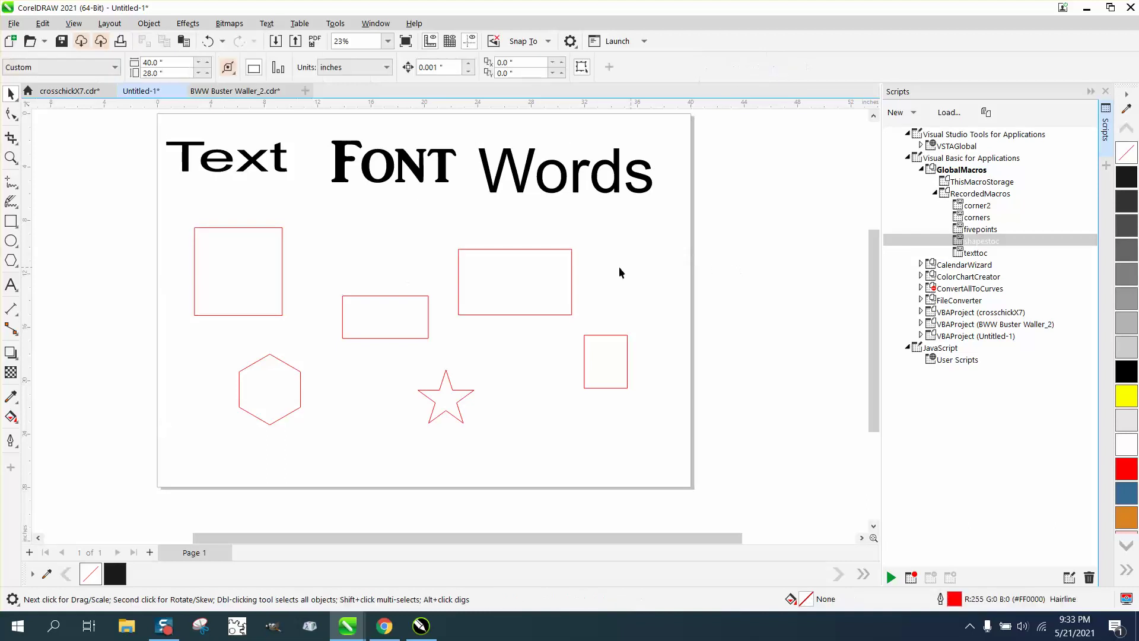
pyautogui.click(572, 267)
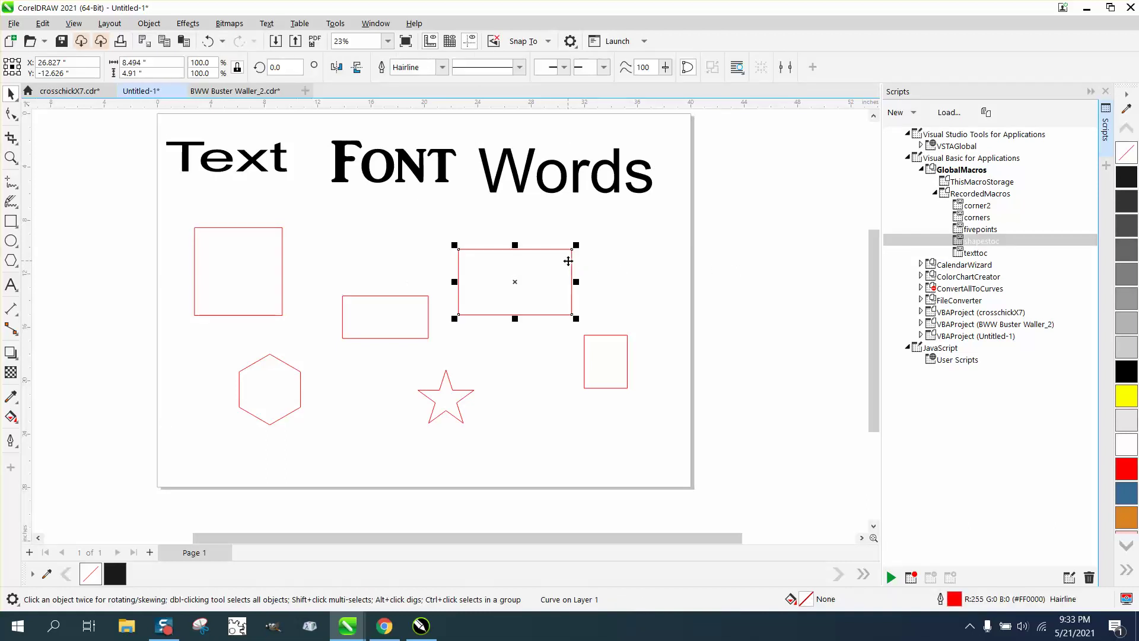
pyautogui.click(458, 409)
pyautogui.click(278, 409)
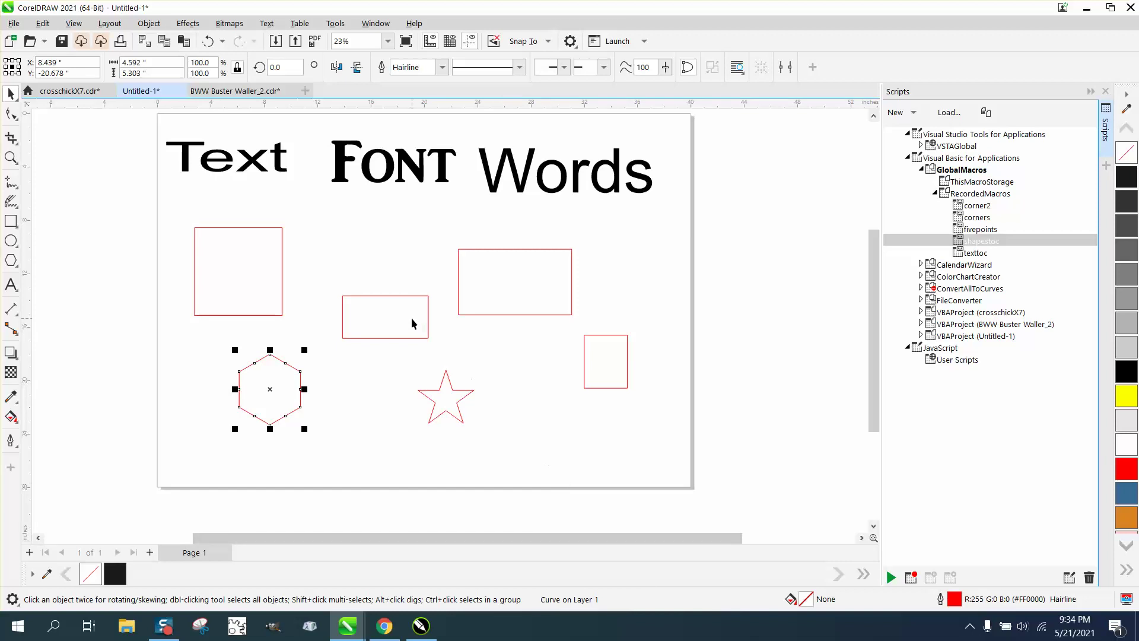
pyautogui.click(43, 23)
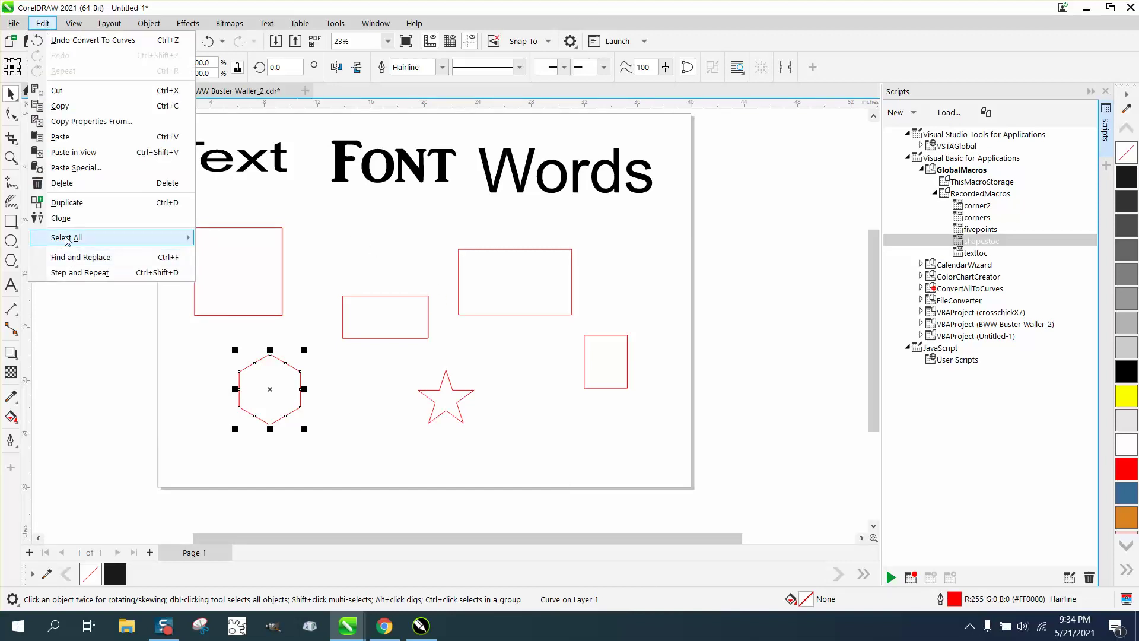
pyautogui.moveTo(70, 239)
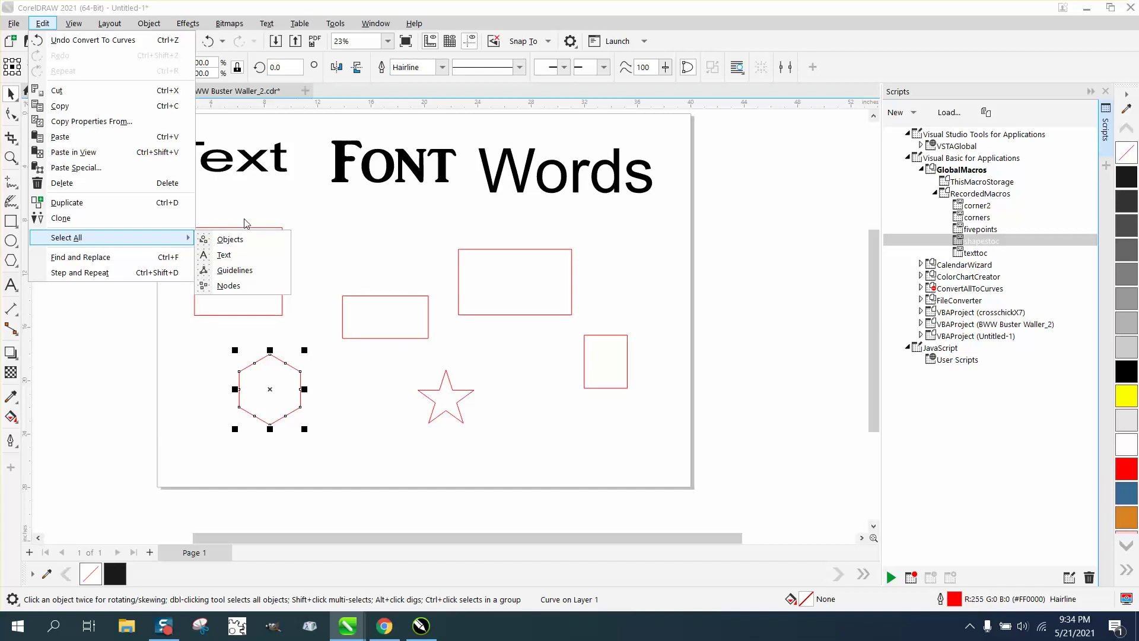
pyautogui.click(286, 220)
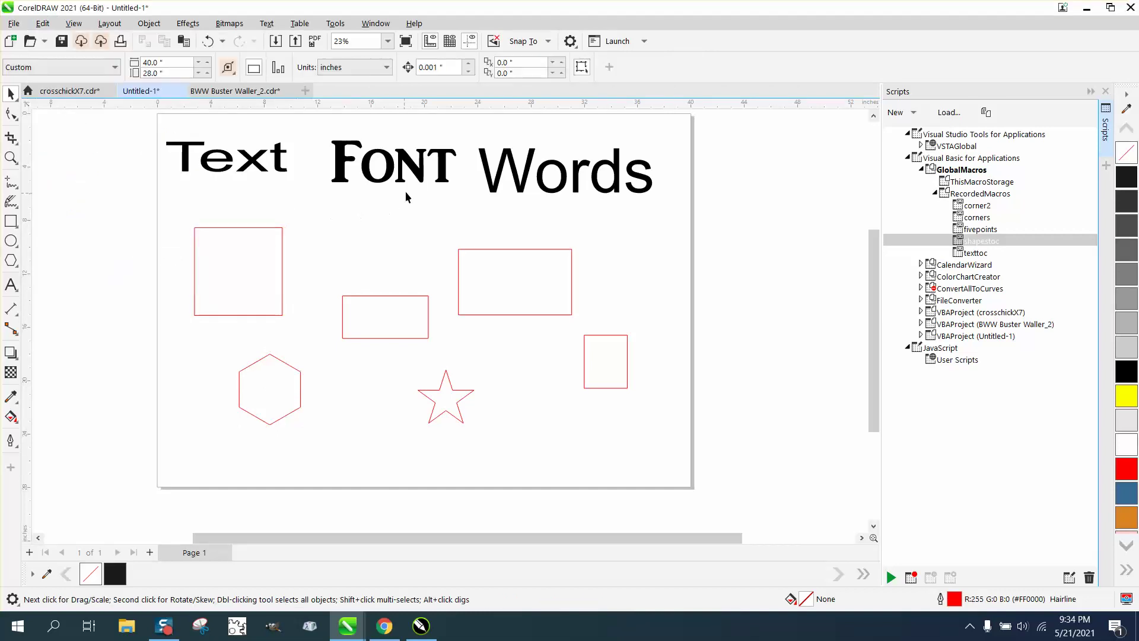
# - Move "Font" below the hexagon and "Words" slightly down, and undo both moves
pyautogui.moveTo(448, 182); pyautogui.dragTo(276, 456)
pyautogui.moveTo(499, 165); pyautogui.dragTo(492, 196)
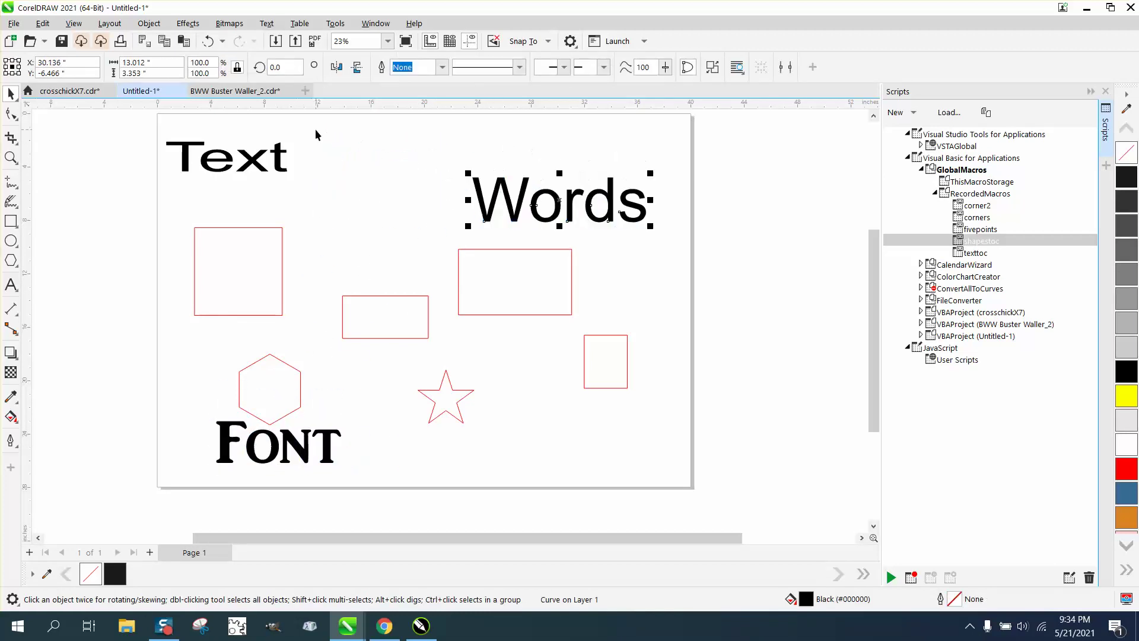
pyautogui.click(208, 42)
pyautogui.click(207, 42)
pyautogui.click(208, 43)
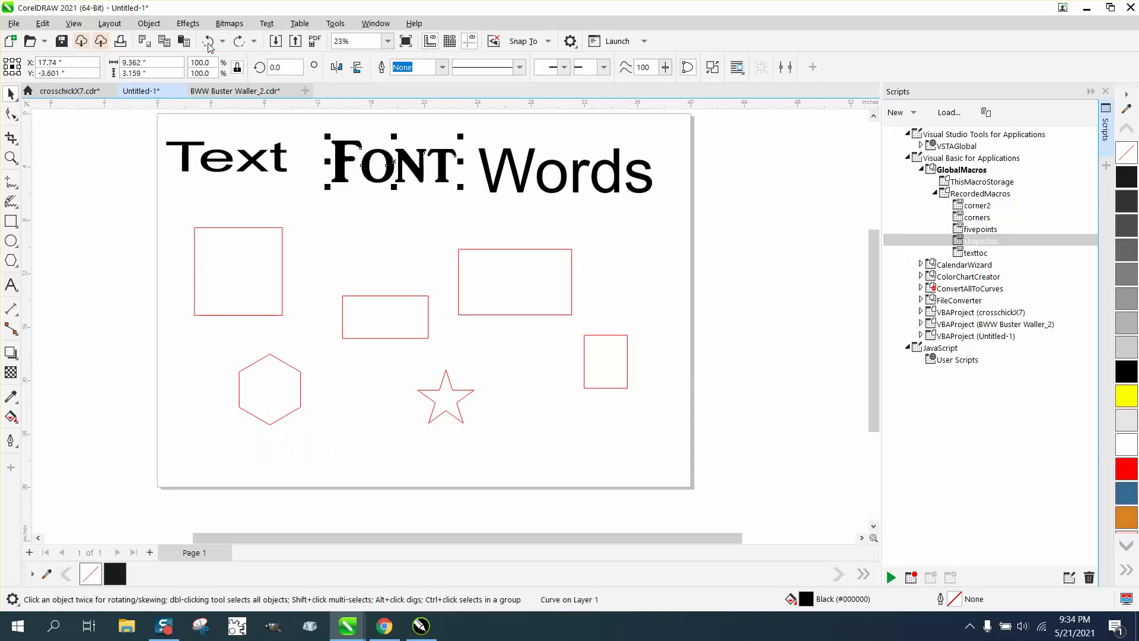
# - Check the object type of "Font" and undo the conversion of the text to curves
pyautogui.hotkey('ctrl', 'a')
pyautogui.click(92, 126)
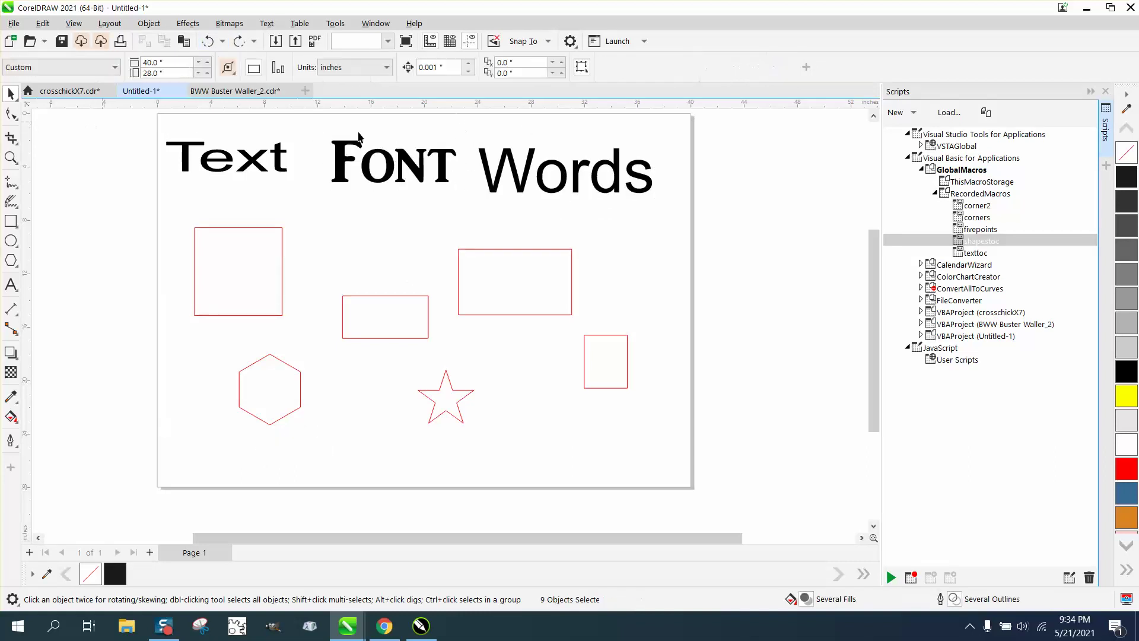
pyautogui.click(418, 163)
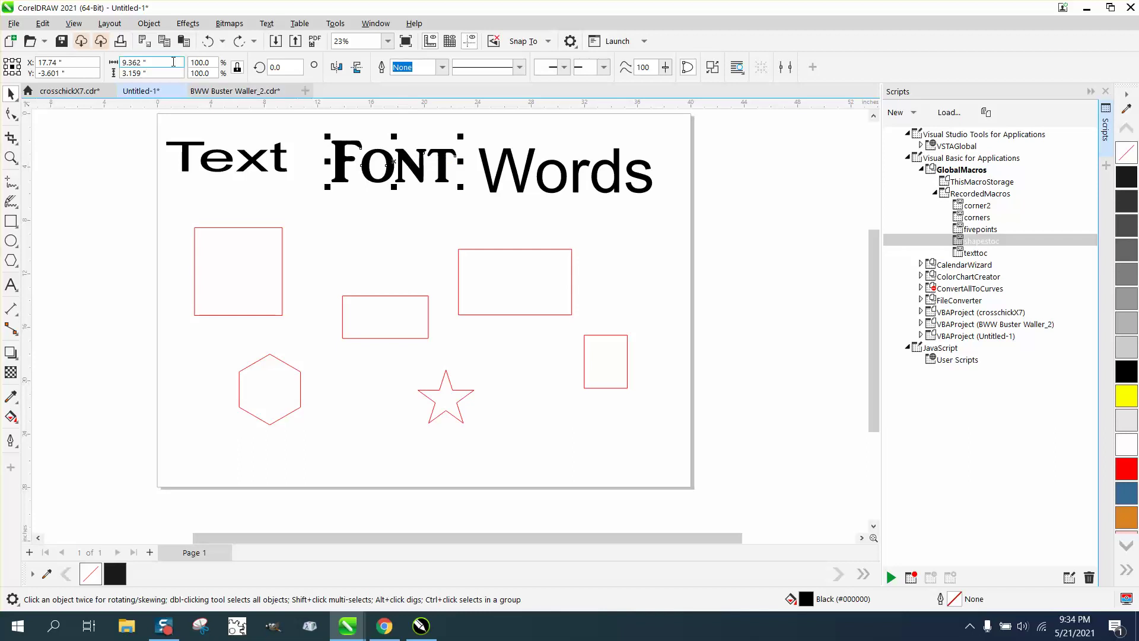
pyautogui.click(208, 42)
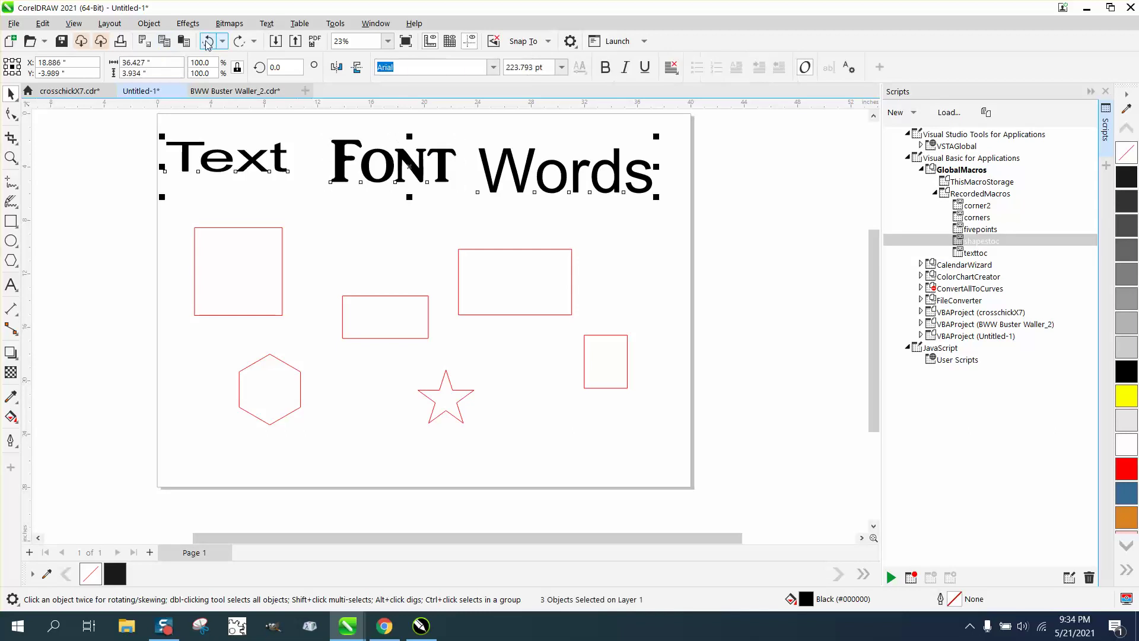
pyautogui.click(725, 161)
# - Move "Font" to the right of the star near the page's lower edge and select all text in the document
pyautogui.moveTo(408, 172); pyautogui.dragTo(570, 449)
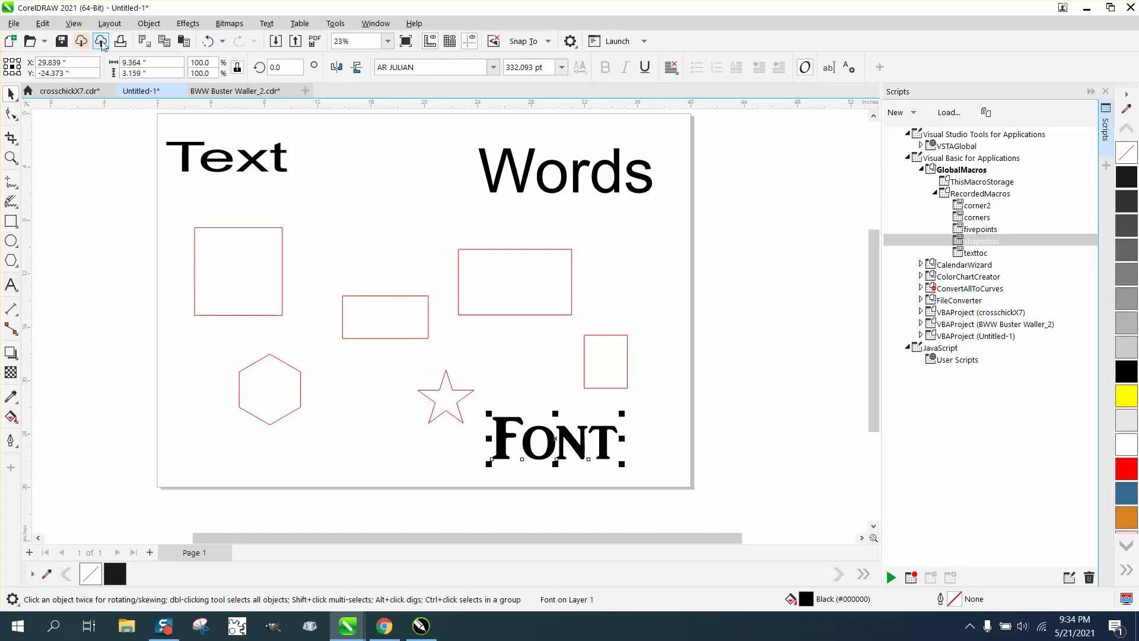
pyautogui.click(73, 23)
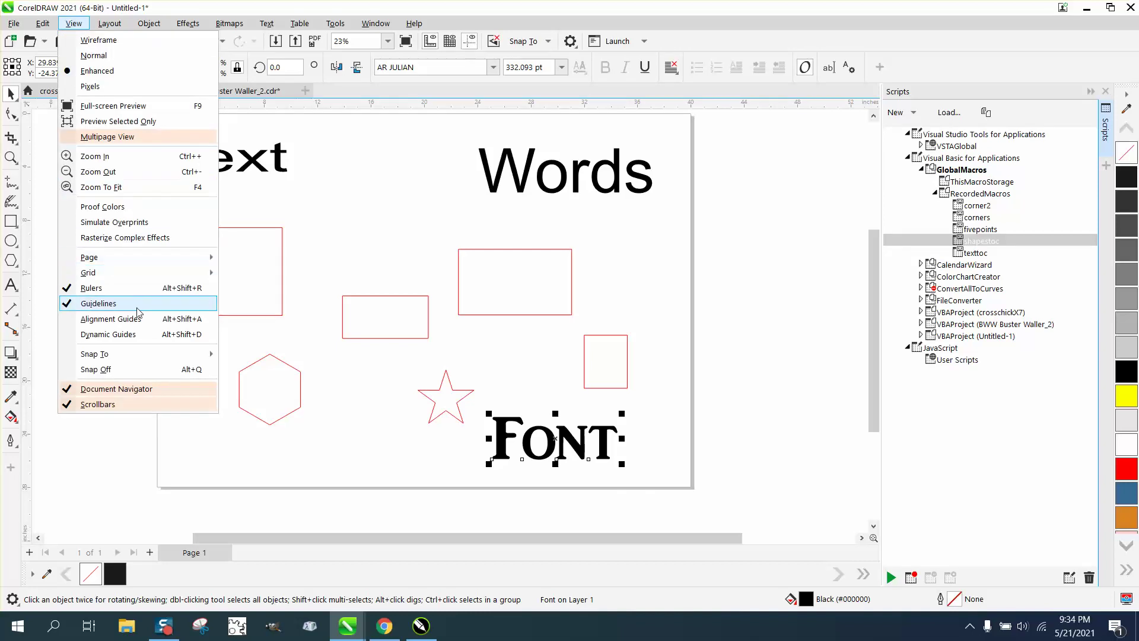
pyautogui.click(43, 23)
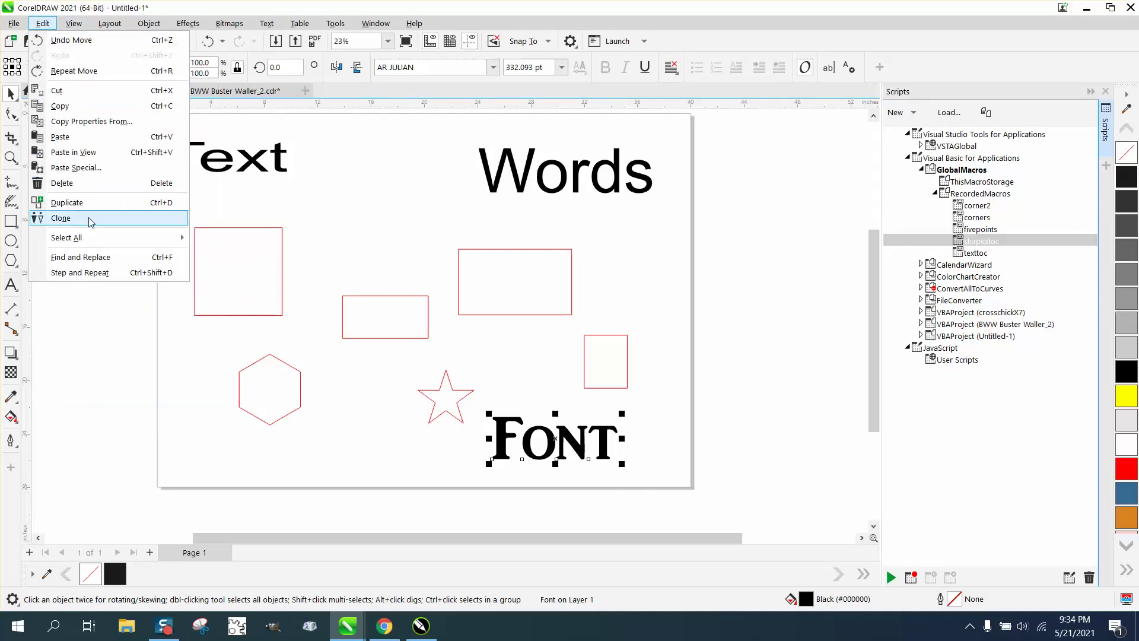
pyautogui.moveTo(181, 237)
pyautogui.moveTo(63, 237)
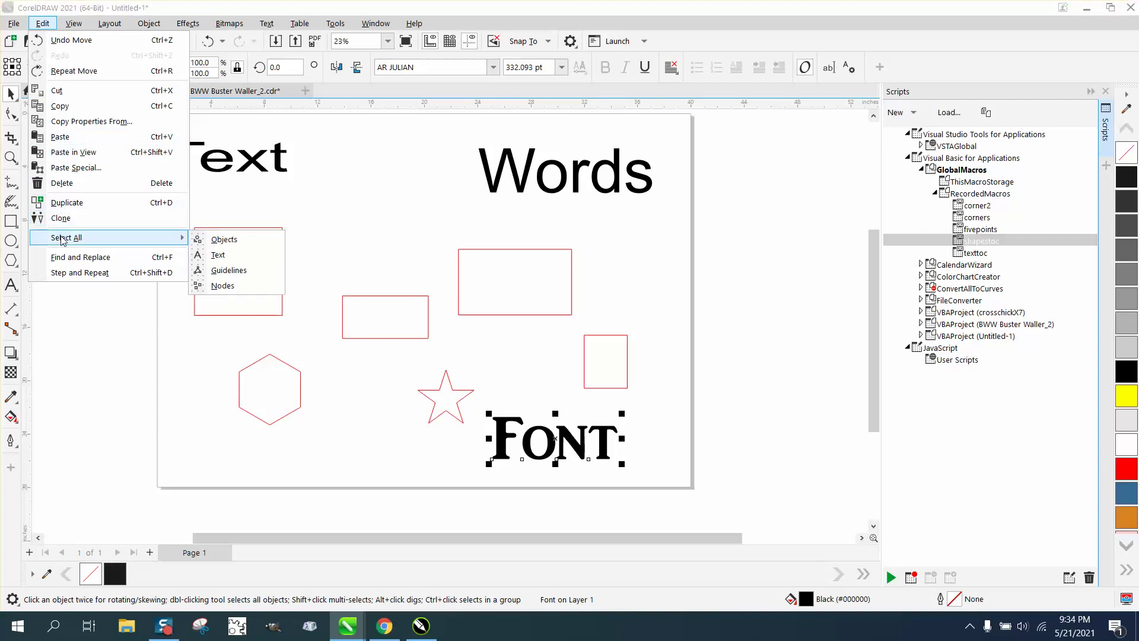
pyautogui.click(235, 256)
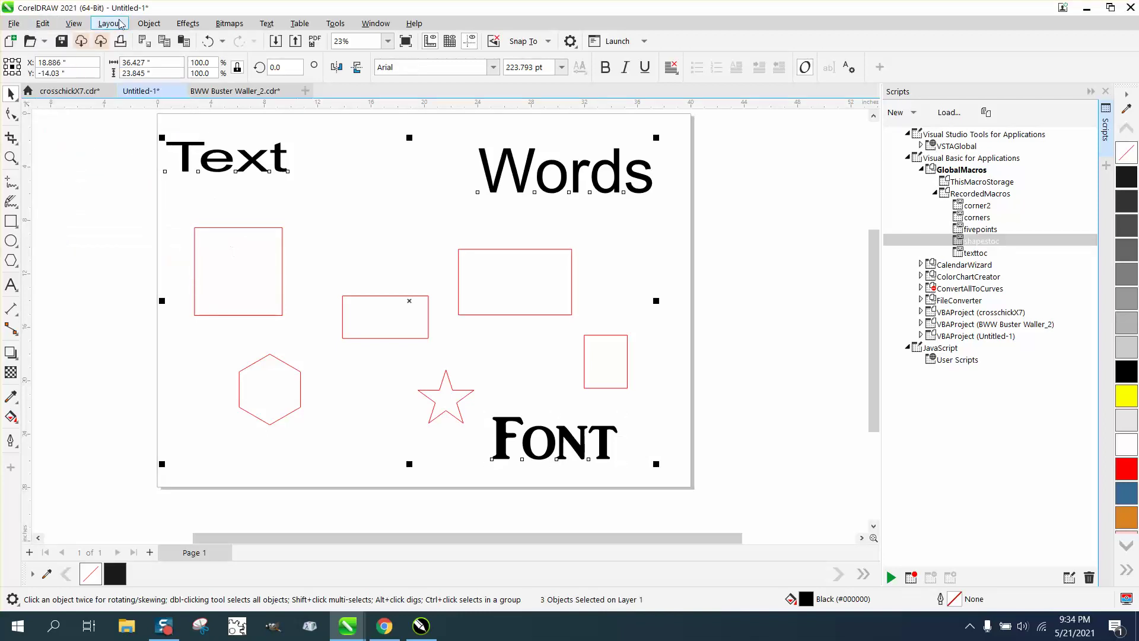
# - Convert the selected text to curves and select "Words" to check its object type
pyautogui.click(147, 23)
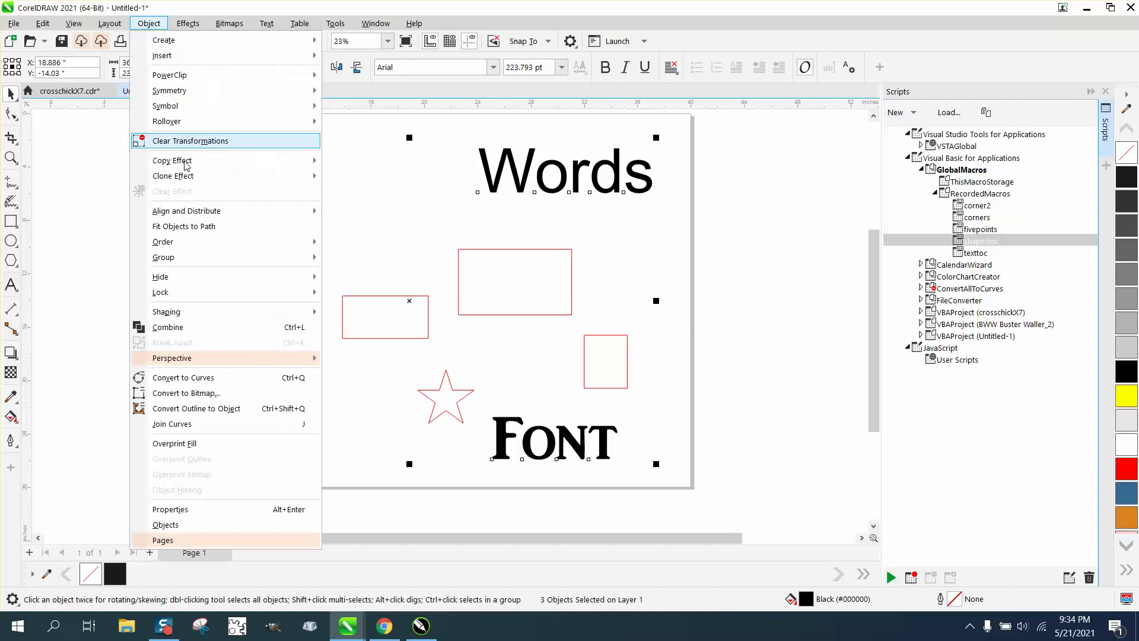
pyautogui.click(184, 378)
pyautogui.click(737, 198)
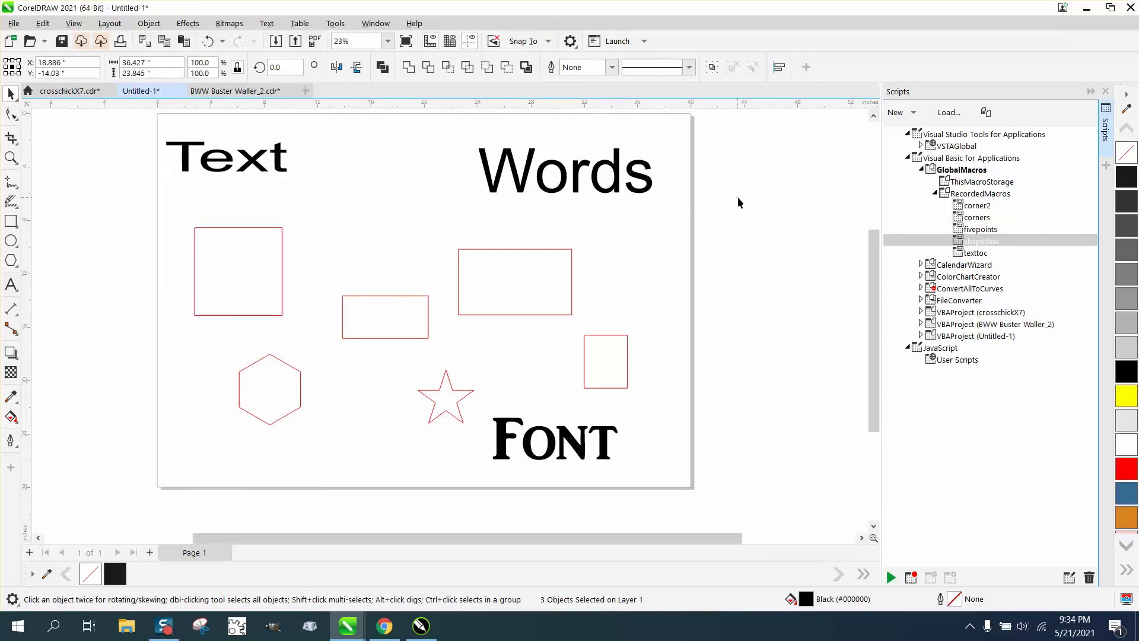
pyautogui.click(649, 186)
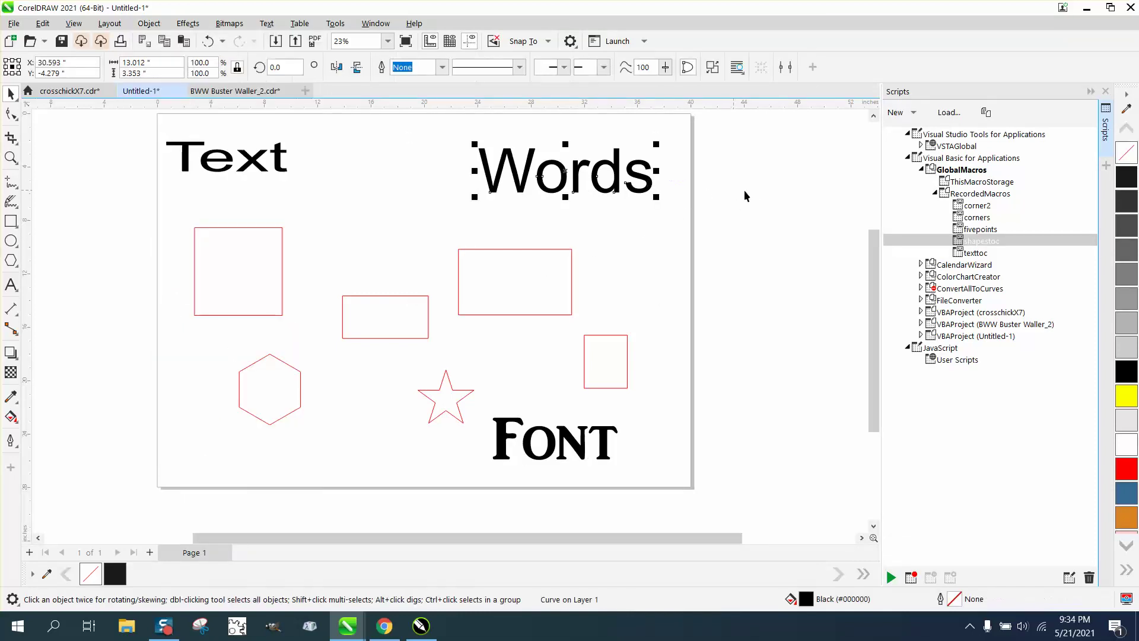
# - Undo the text's conversion to curves and the move of "Font", and clear the selection
pyautogui.click(206, 41)
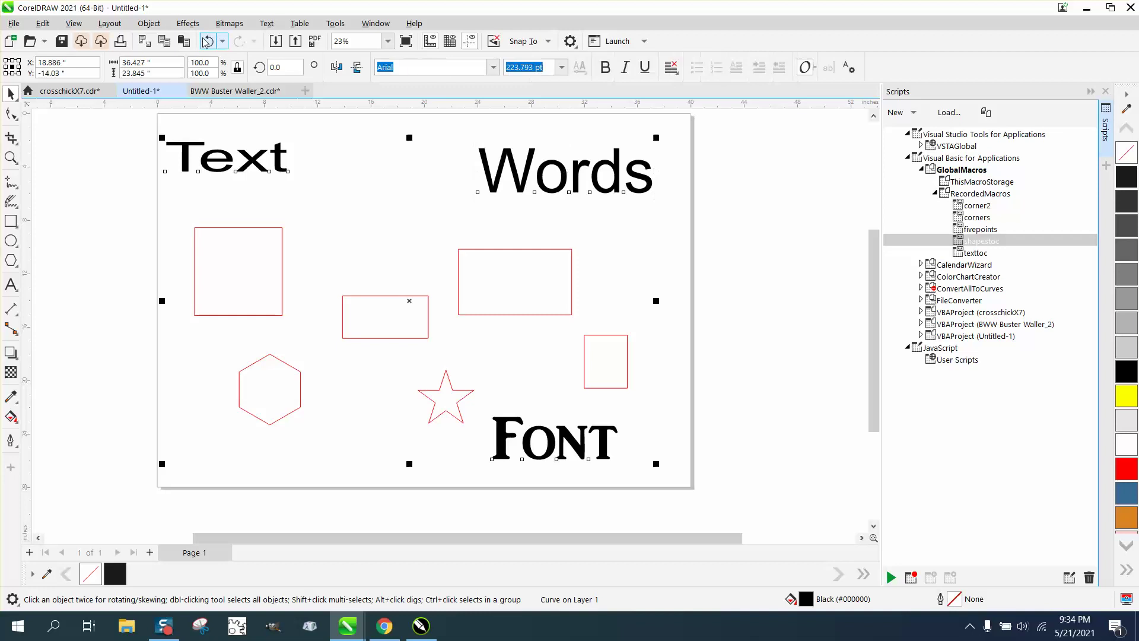
pyautogui.click(206, 42)
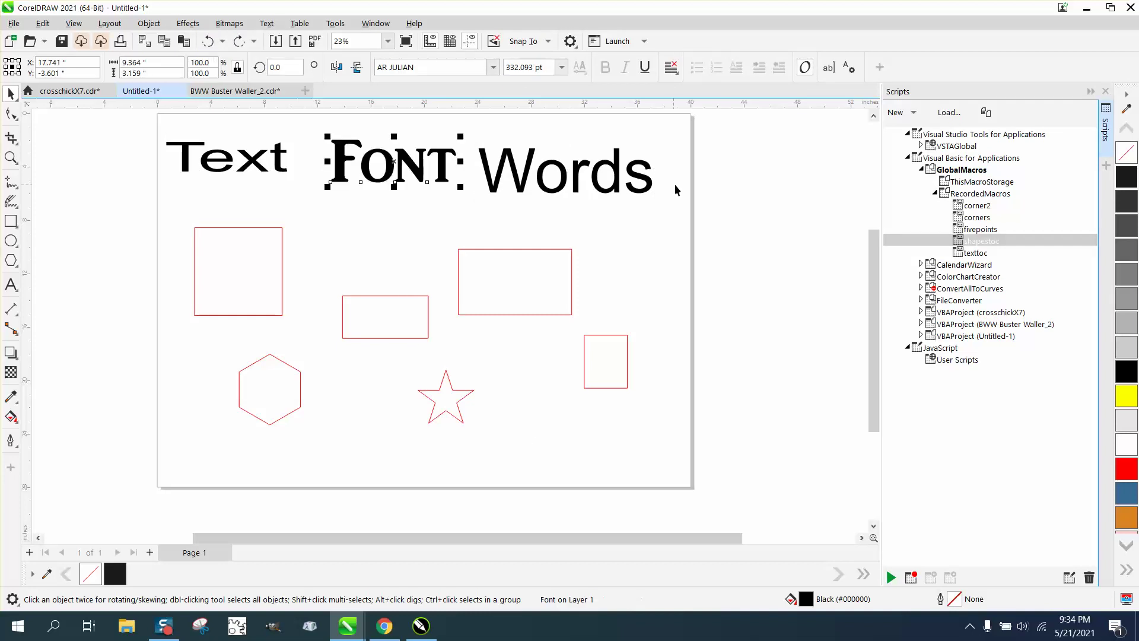
pyautogui.click(729, 193)
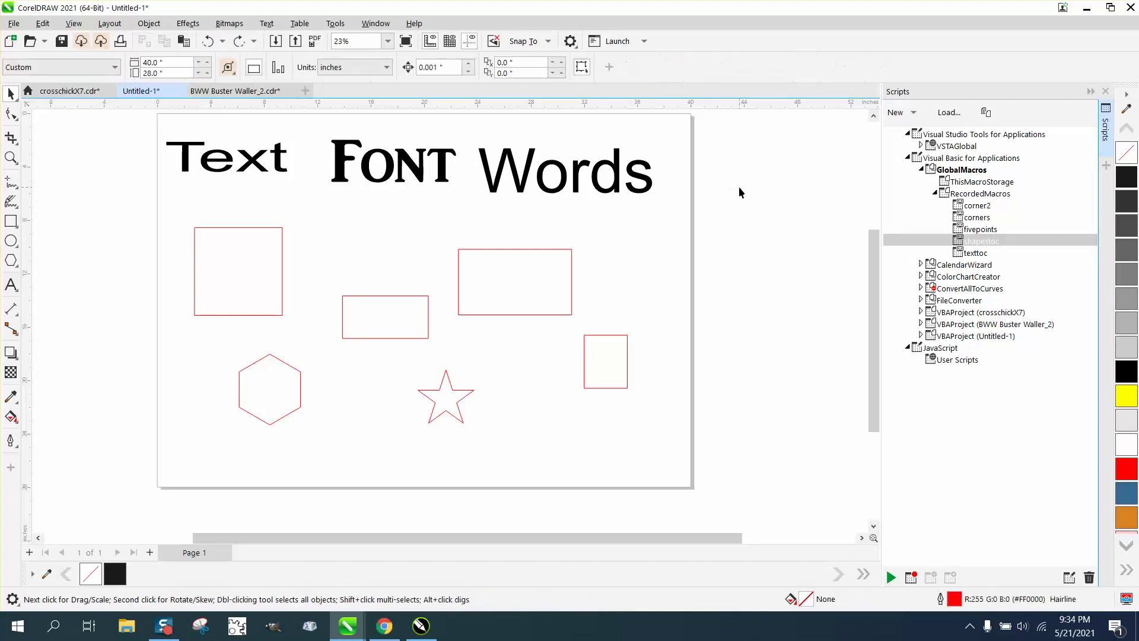
# - Convert the text to curves with the recorded macro's shortcut and select "Words" to check its object type
pyautogui.hotkey('ctrl', 'shift', 'z')
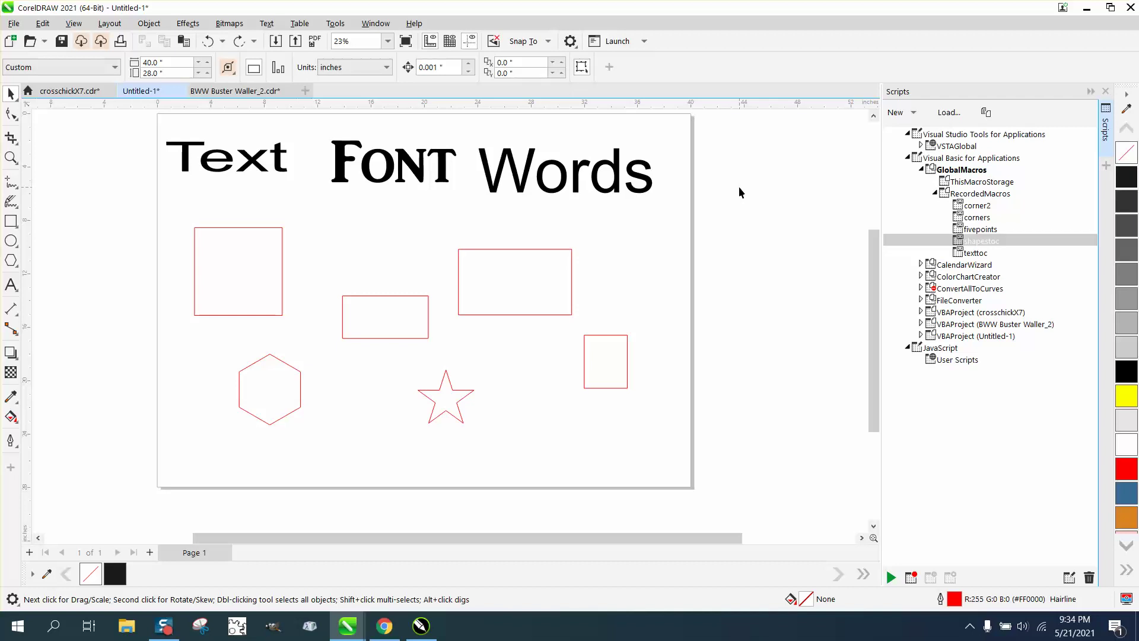
pyautogui.click(637, 175)
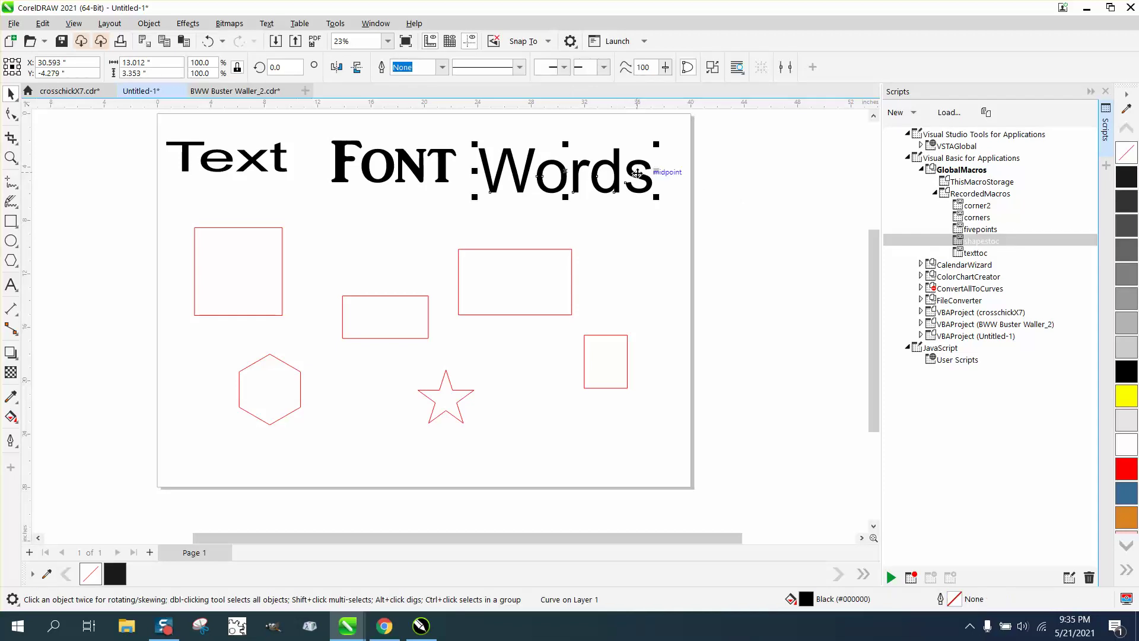